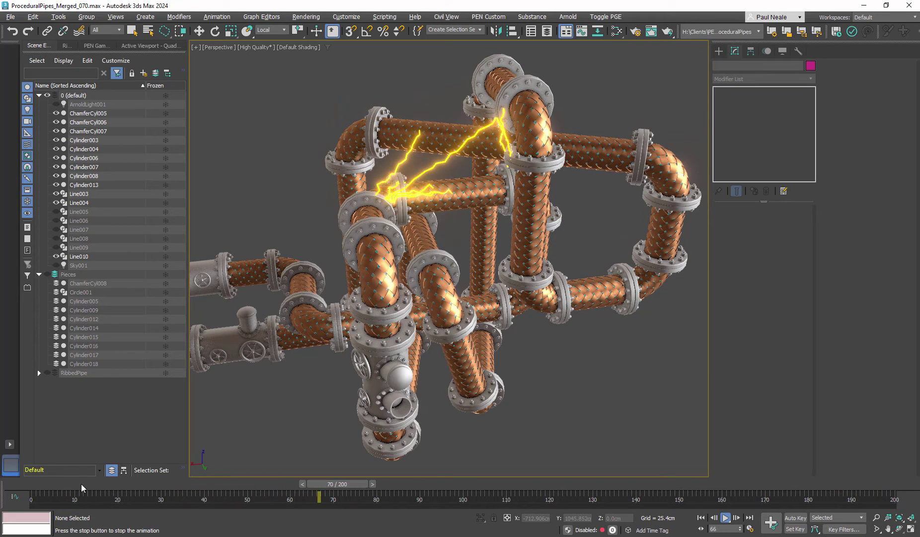
- Stop the animation playback and return the timeline to frame 0
left_click(21, 486)
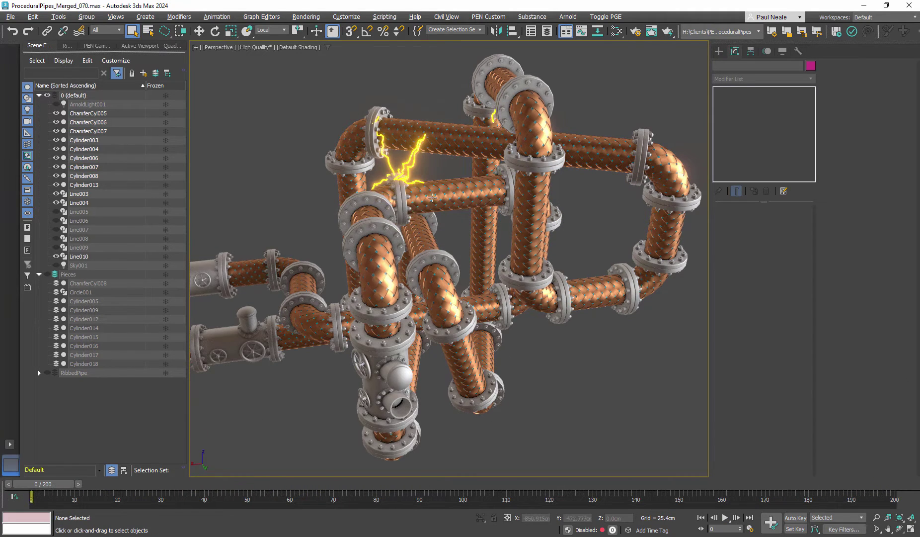
middle_click_drag(440, 206, 475, 267, "alt")
middle_click_drag(436, 174, 371, 123)
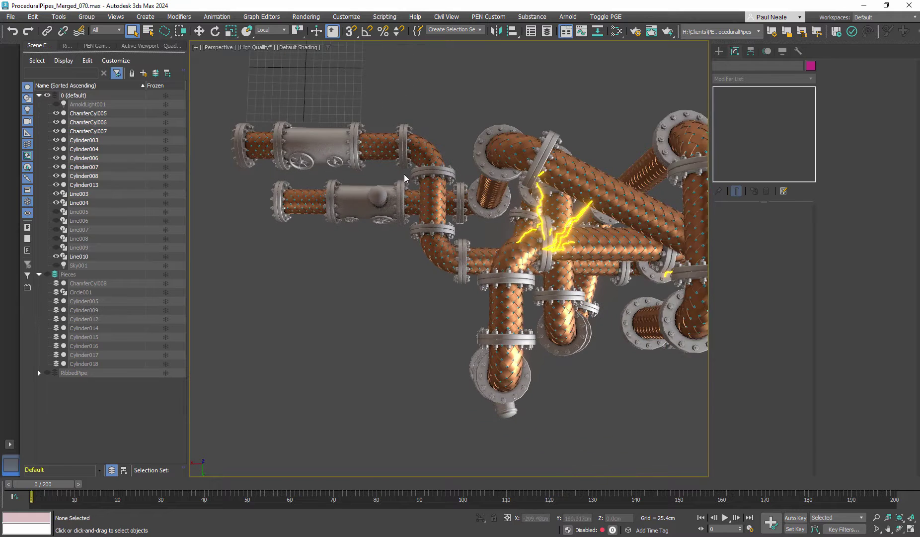
- Turn on 3D snapping in the top view and check that Grid Points is the snap type
key("t")
scroll(437, 197, "up", 3)
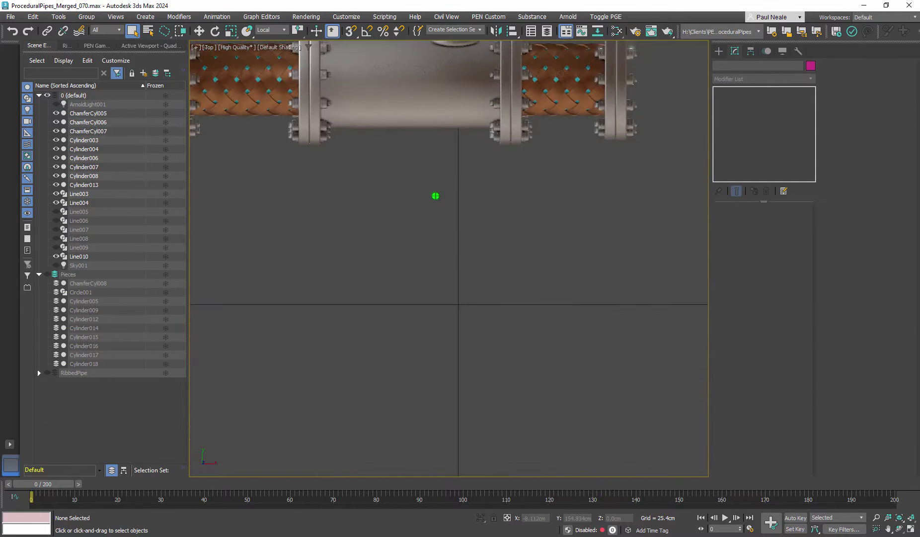
scroll(474, 265, "up", 2)
middle_click_drag(485, 257, 486, 254)
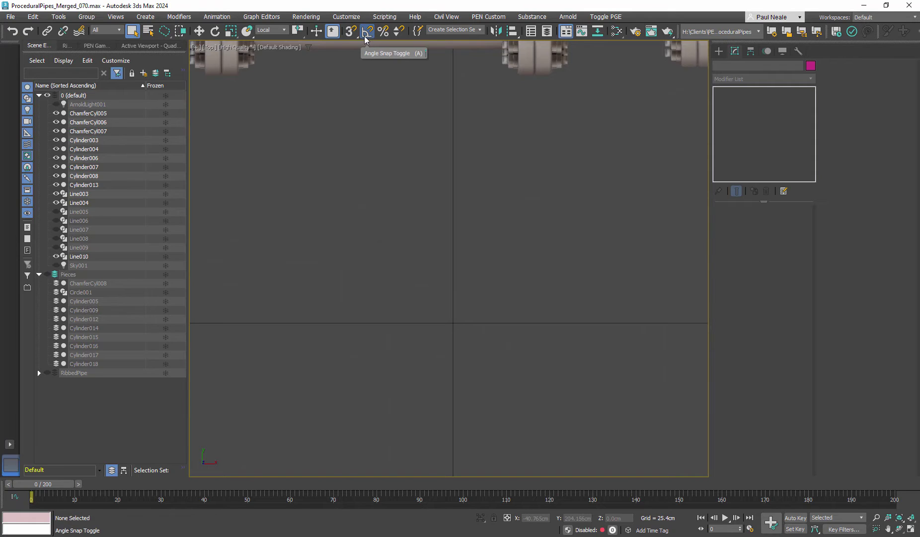
right_click(515, 234, "shift")
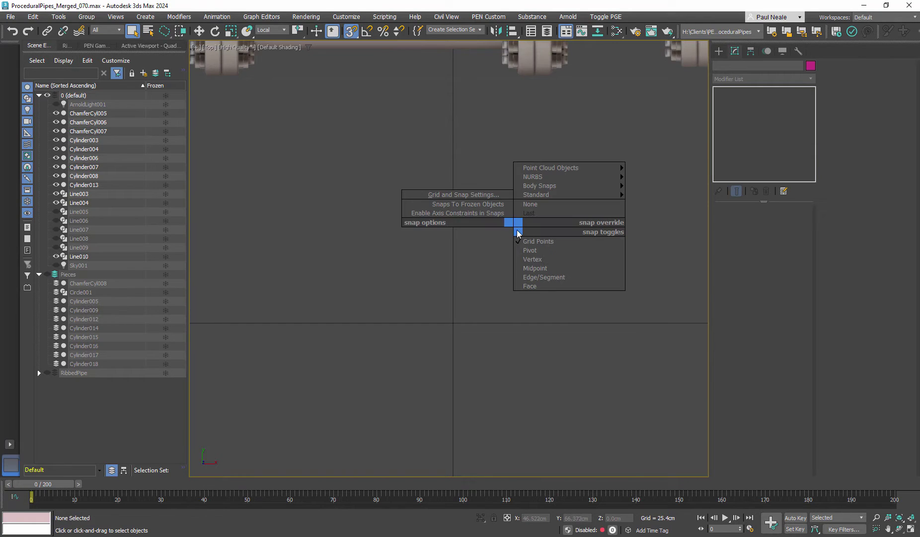
left_click(470, 196)
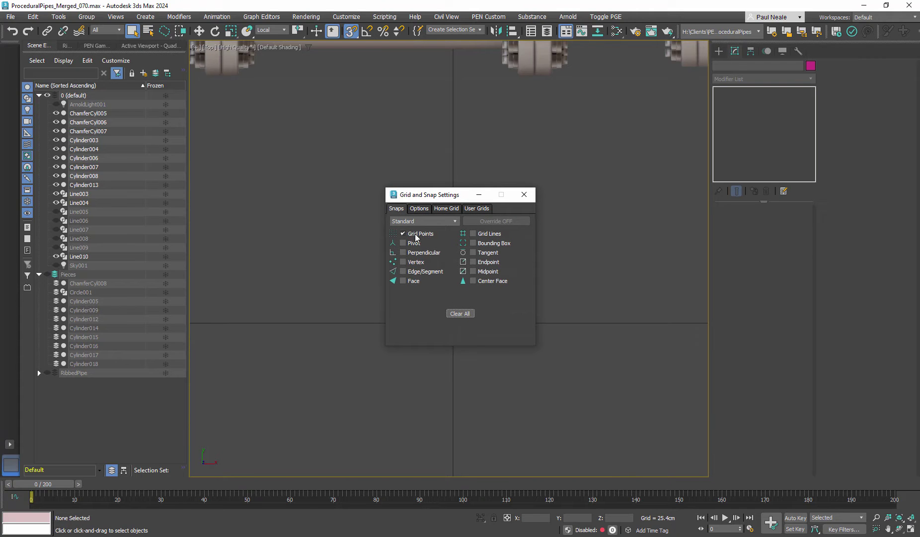
left_click(525, 195)
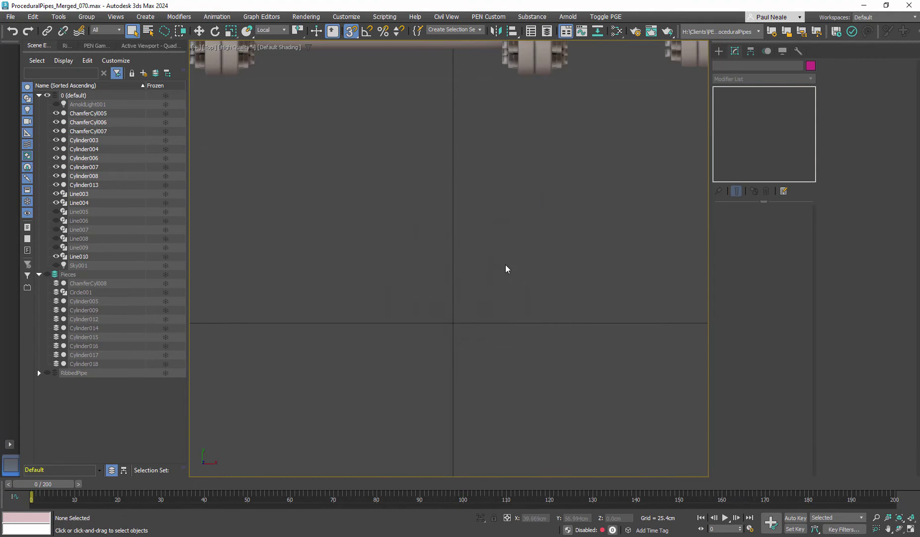
middle_click_drag(505, 270, 425, 260)
scroll(425, 259, "up", 4)
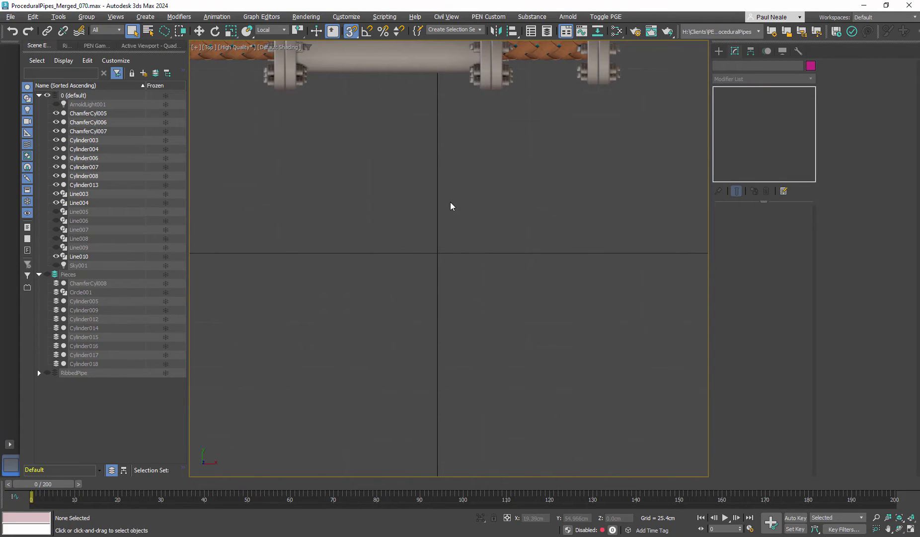
right_click(459, 232)
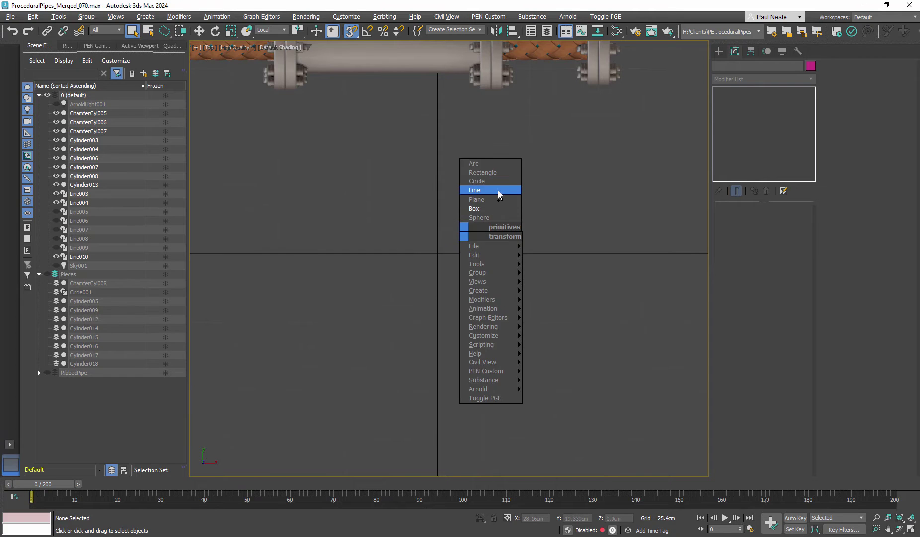
left_click(497, 191)
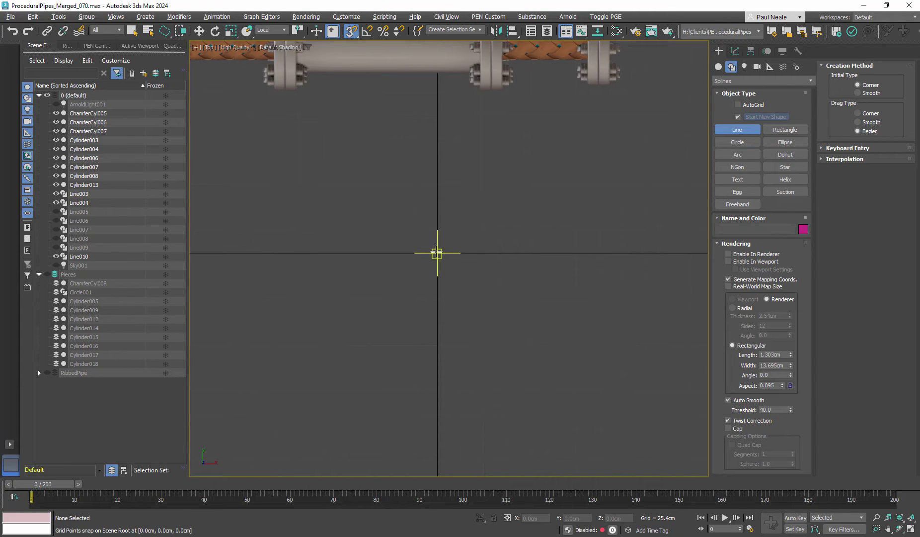
left_click(437, 253)
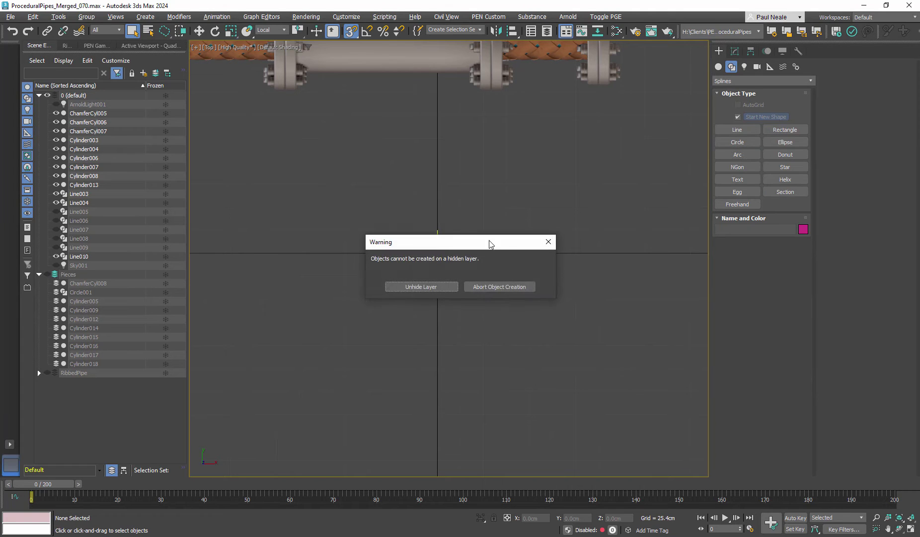
left_click(548, 242)
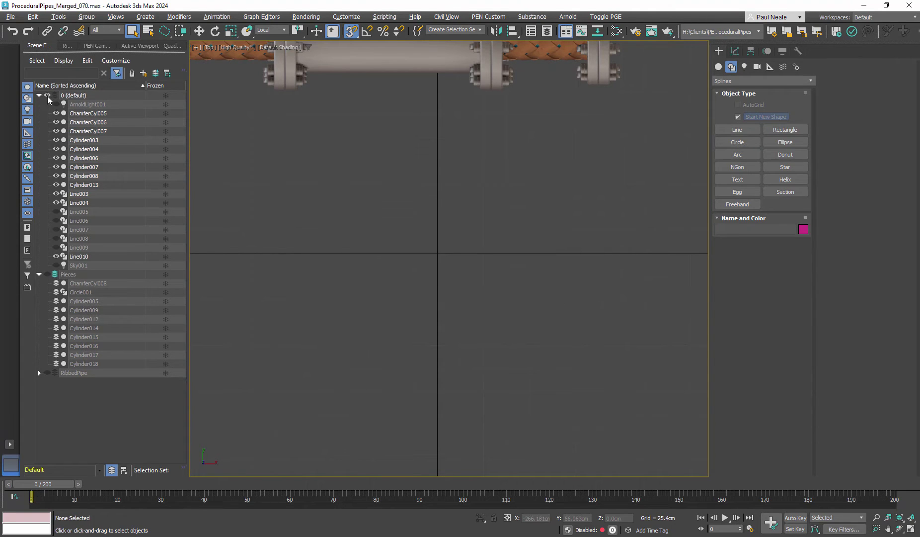
- Make the 0 (default) layer current, draw a straight line from the origin to Y 127 cm, and turn snapping off
right_click(479, 264)
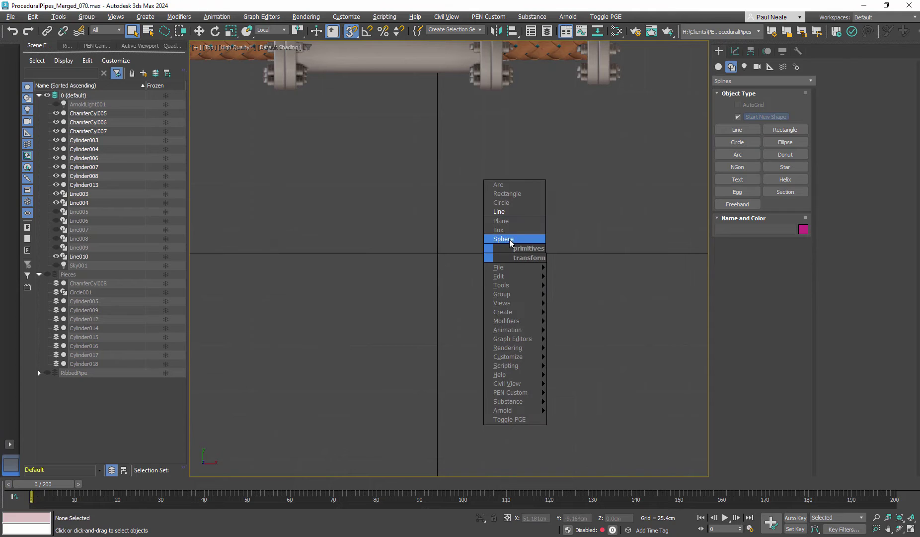
left_click(504, 210)
left_click(437, 254)
left_click(438, 138)
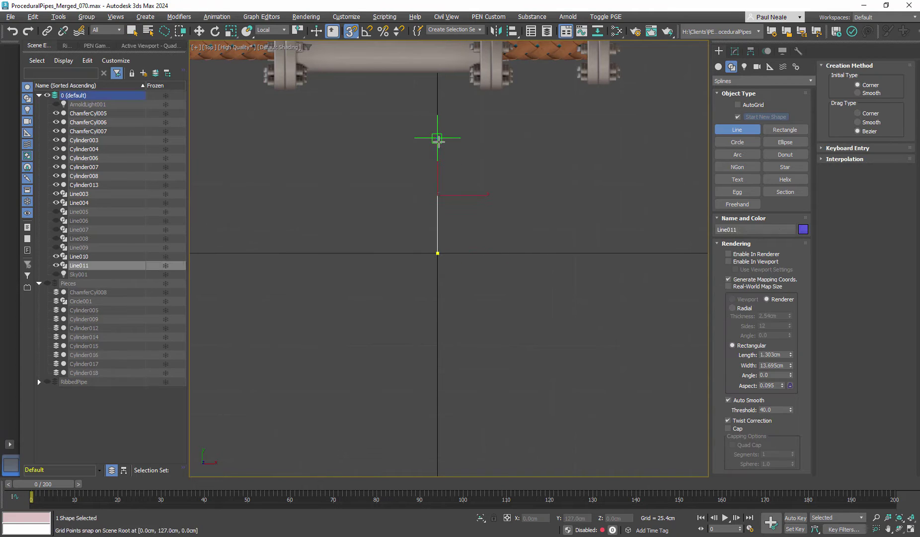
right_click(438, 138)
right_click(472, 234)
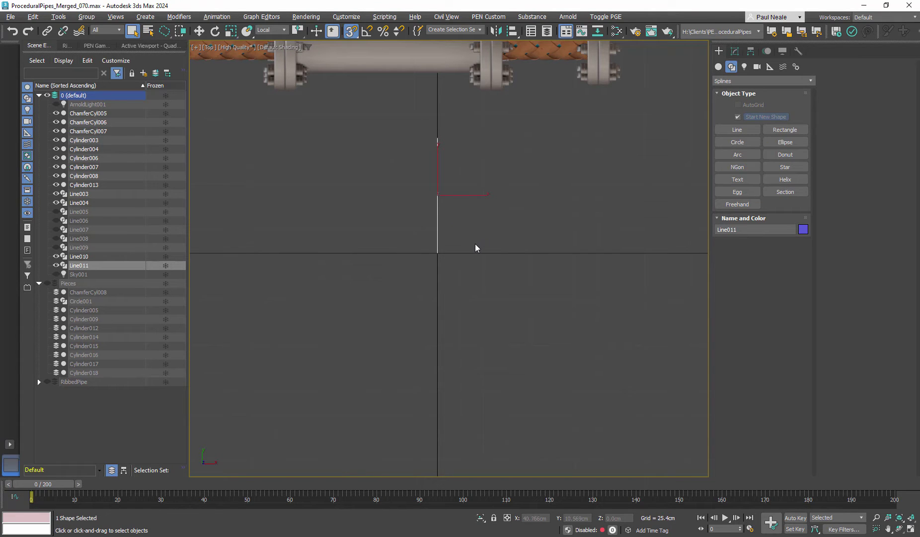
key("s")
- Enable the new line in the renderer and viewport with a radial cross-section
middle_click_drag(516, 259, 499, 283, "alt")
scroll(481, 259, "down", 4)
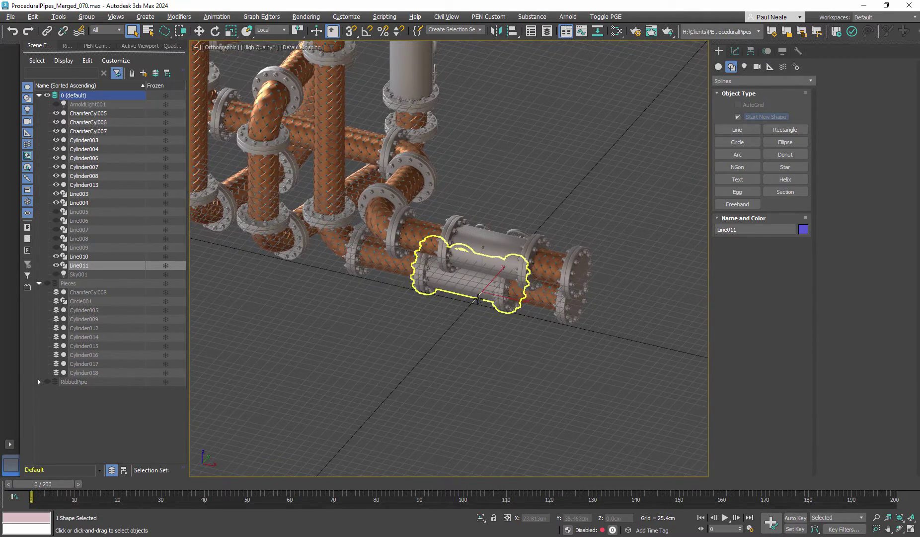
scroll(480, 304, "up", 2)
left_click(735, 51)
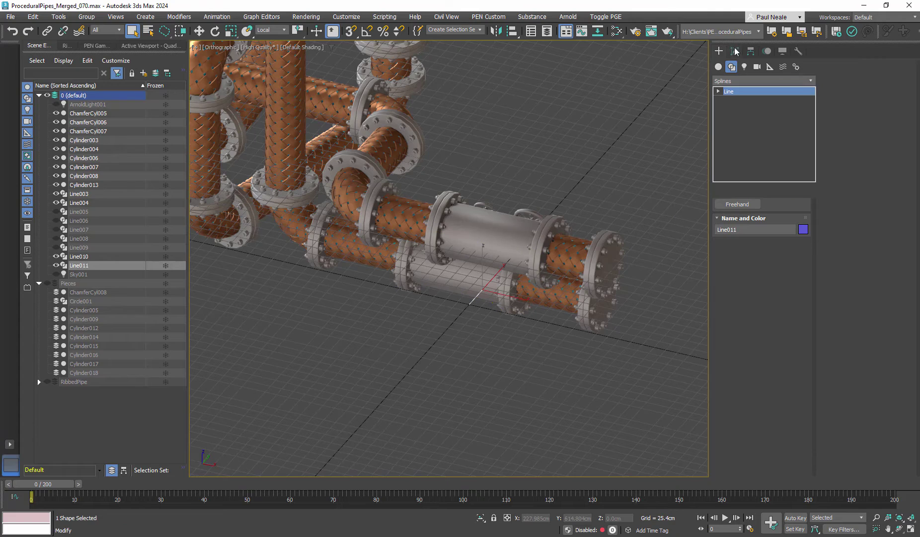
left_click(729, 220)
left_click(729, 228)
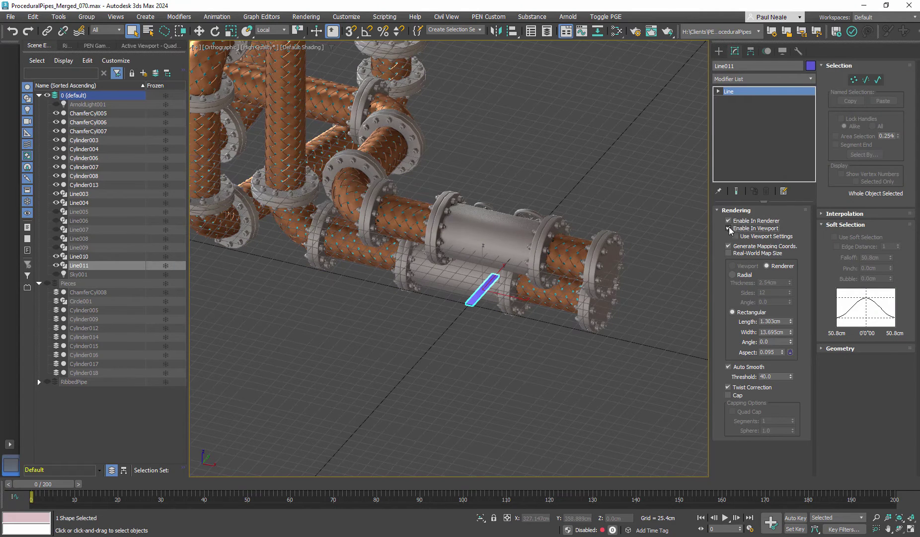
scroll(501, 298, "up", 5)
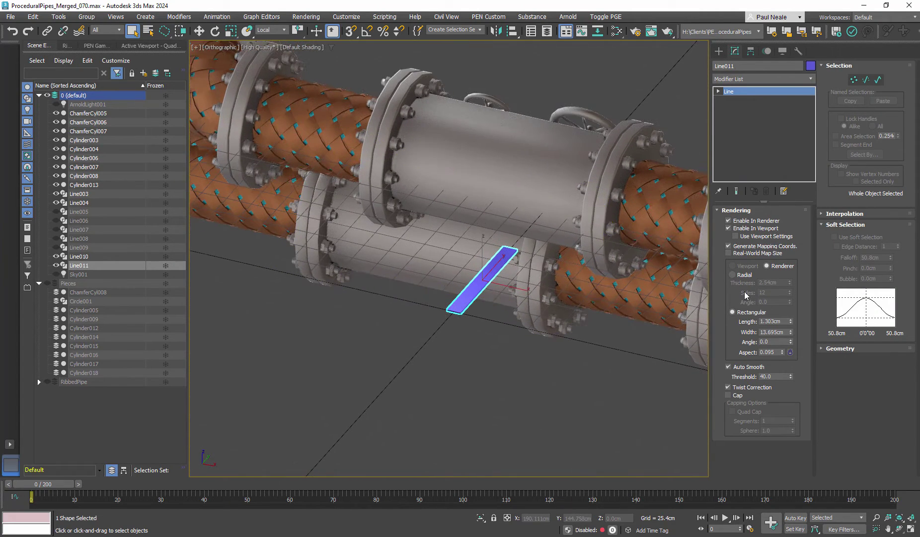
left_click(733, 275)
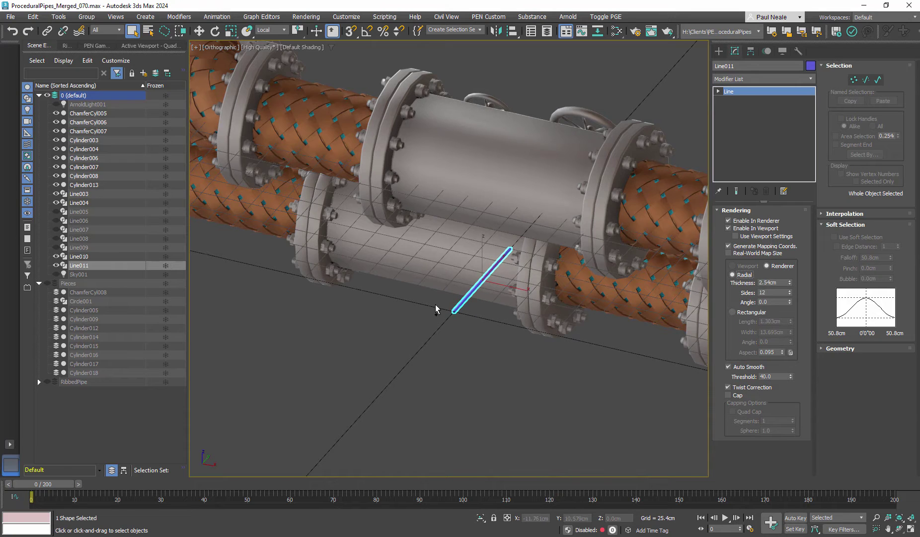
- Set the line's radial thickness to 1.88 cm with 3 sides, and open its interpolation settings
scroll(437, 309, "up", 8)
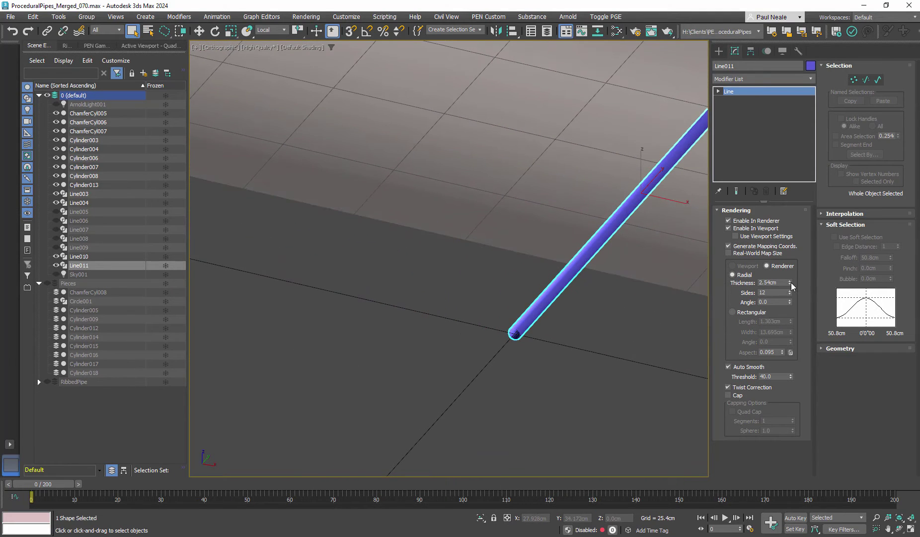
left_click_drag(792, 284, 749, 284)
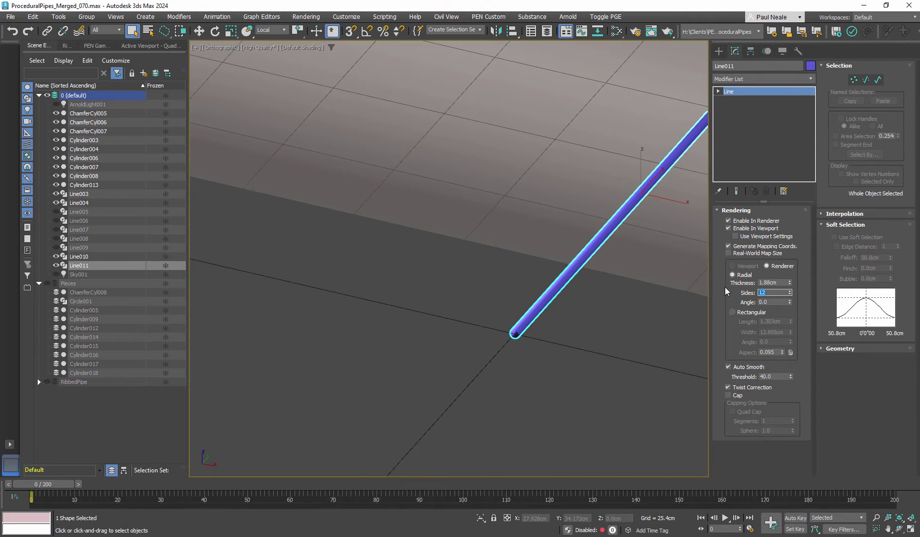
type("3")
key("Return")
middle_click_drag(539, 311, 493, 301)
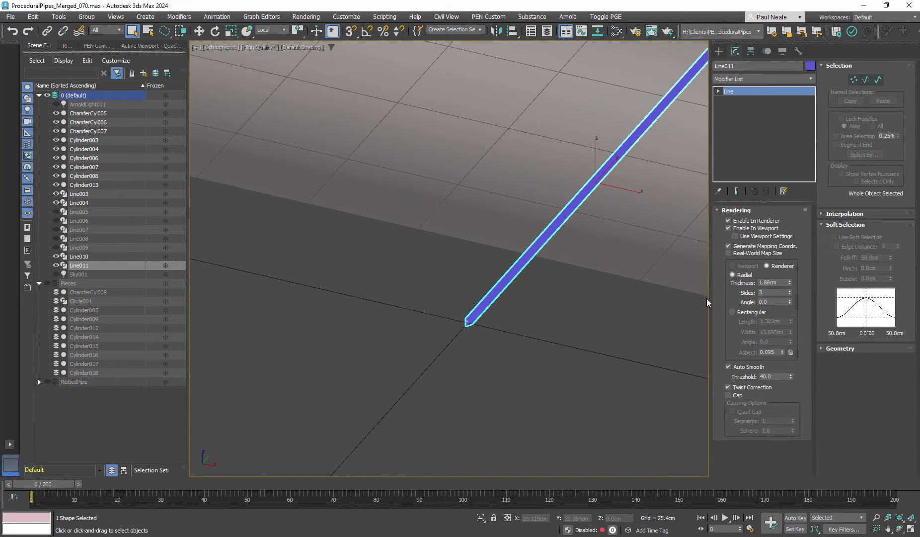
middle_click_drag(554, 292, 550, 273)
scroll(516, 296, "down", 4)
left_click(840, 213)
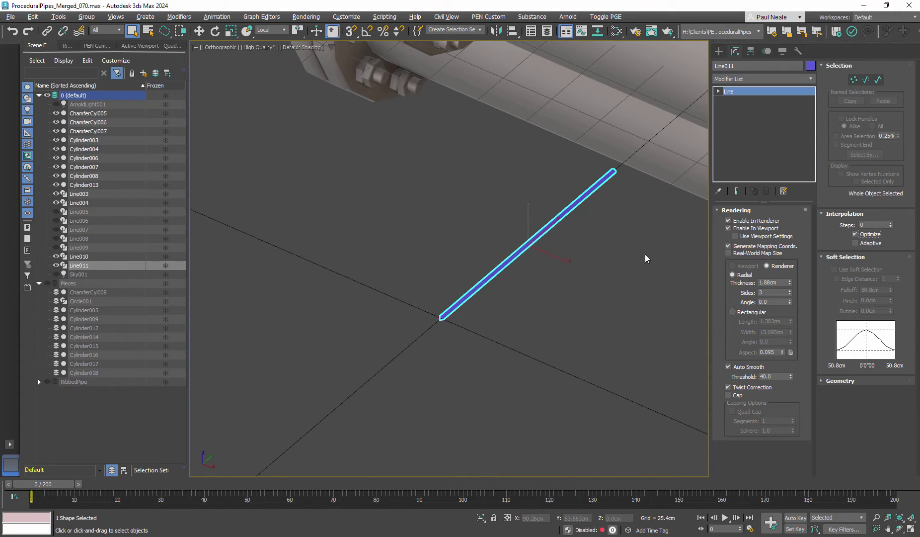
- Display edged faces on the shaded objects in the viewport
middle_click_drag(606, 268, 580, 256, "alt")
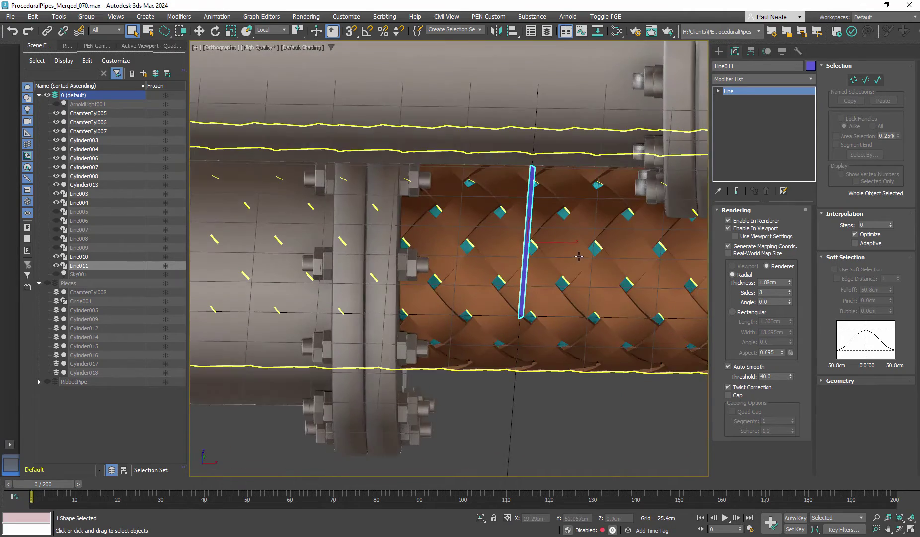
key("F4")
middle_click_drag(528, 277, 356, 331, "alt")
scroll(489, 260, "up", 3)
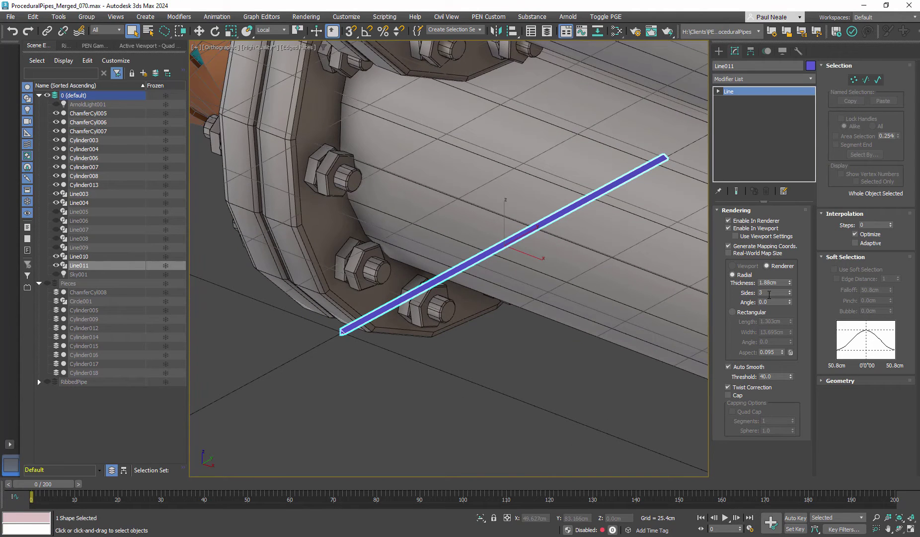
- Try the line with 5 sides, raise its auto smooth threshold to 464, and set the sides back to 3
left_click(790, 291)
left_click(791, 291)
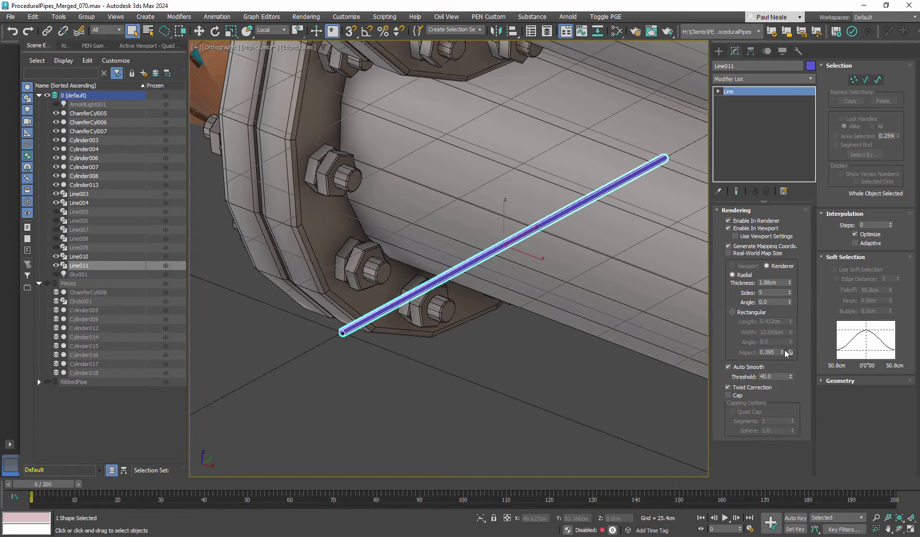
left_click_drag(792, 373, 813, 305)
left_click(791, 294)
left_click(791, 294)
- Move the line out into the open space between the two horizontal valve pipes
middle_click_drag(527, 304, 543, 300, "alt")
scroll(544, 300, "down", 4)
scroll(543, 300, "down", 3)
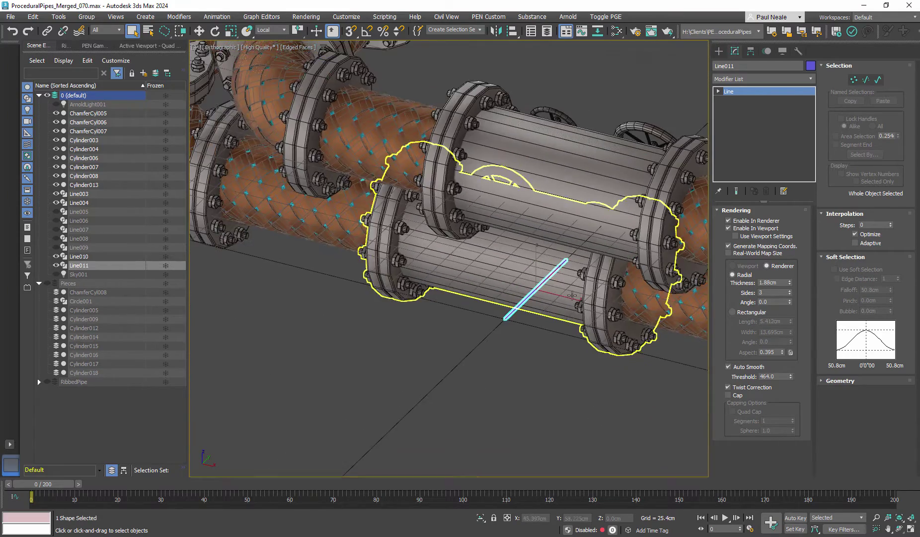
middle_click_drag(608, 285, 586, 301, "alt")
scroll(581, 278, "up", 3)
scroll(580, 278, "up", 1)
scroll(580, 278, "down", 4)
scroll(546, 288, "down", 4)
scroll(547, 288, "up", 2)
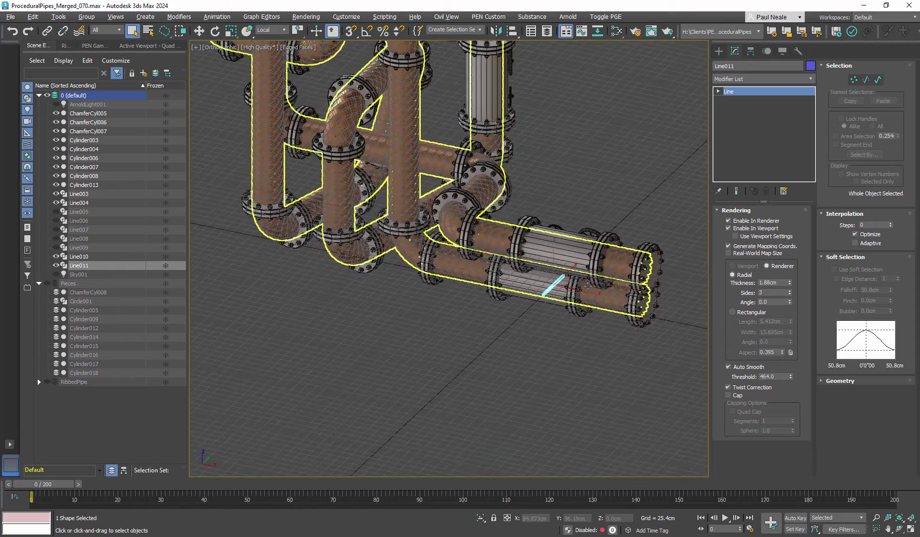
right_click(478, 288)
left_click(517, 292)
middle_click_drag(572, 264, 578, 317)
middle_click_drag(578, 318, 591, 313, "alt")
middle_click_drag(590, 313, 599, 363)
middle_click_drag(612, 301, 592, 304, "alt")
scroll(583, 324, "down", 4)
scroll(584, 325, "up", 4)
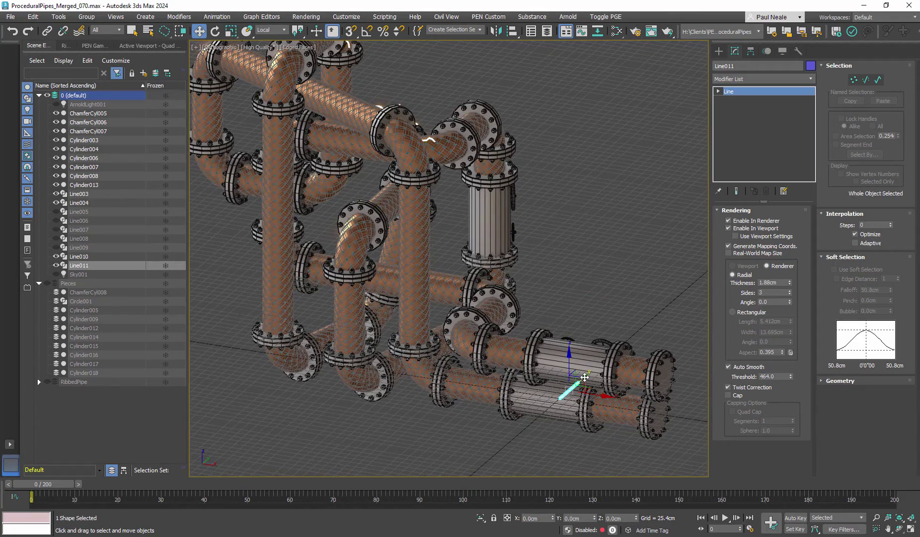
middle_click_drag(681, 343, 481, 271, "alt")
left_click_drag(466, 293, 591, 313)
middle_click_drag(591, 313, 574, 304, "alt")
left_click_drag(536, 285, 514, 341)
mouse_move(551, 332)
middle_mouse_down("alt")
mouse_move(520, 353)
mouse_move(567, 329)
middle_mouse_up("alt")
- Rotate the line about -48 degrees around the X axis
key("e")
left_click_drag(523, 320, 520, 348)
middle_click_drag(520, 348, 502, 350, "alt")
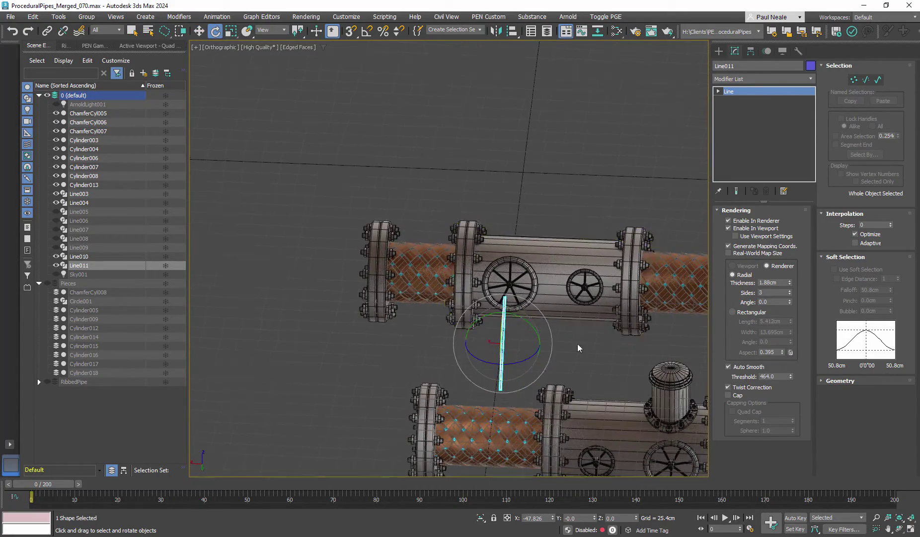
- Switch the rotation to the Local coordinate system and rotate the line further
mouse_move(576, 351)
middle_mouse_down("alt")
mouse_move(589, 321)
mouse_move(548, 351)
mouse_move(574, 336)
middle_mouse_up("alt")
right_click(575, 330)
left_click(642, 317)
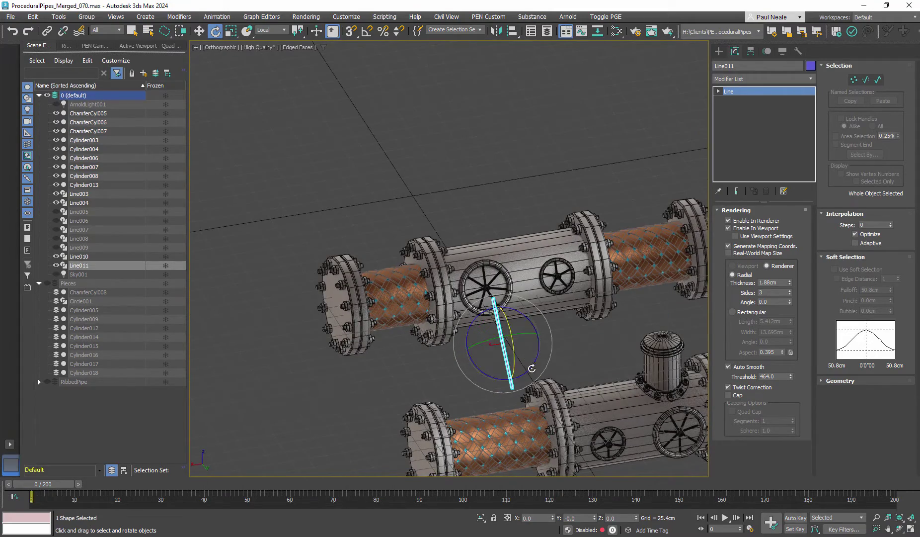
left_click_drag(531, 368, 558, 342)
- Add a Conform modifier to the line
middle_click_drag(558, 342, 468, 253, "alt")
scroll(521, 354, "up", 3)
middle_click_drag(468, 253, 532, 271, "alt")
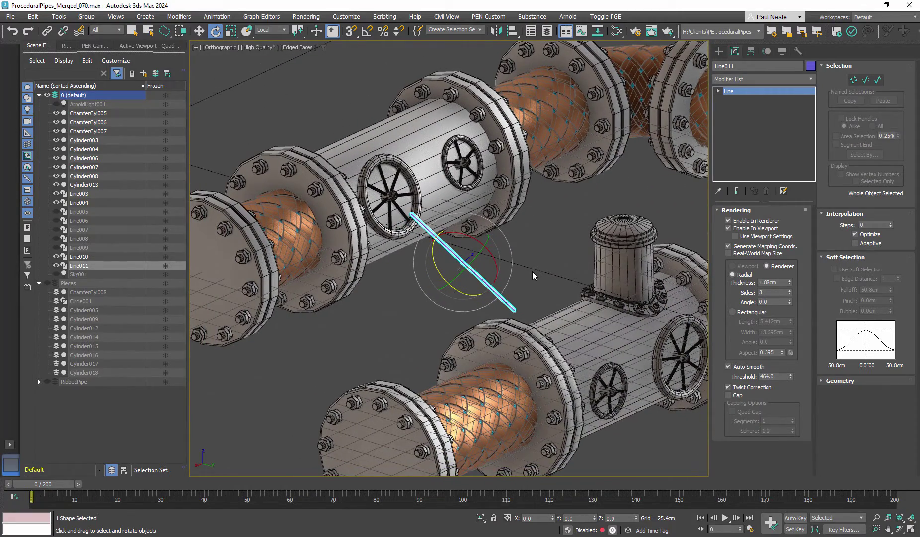
type("xconform")
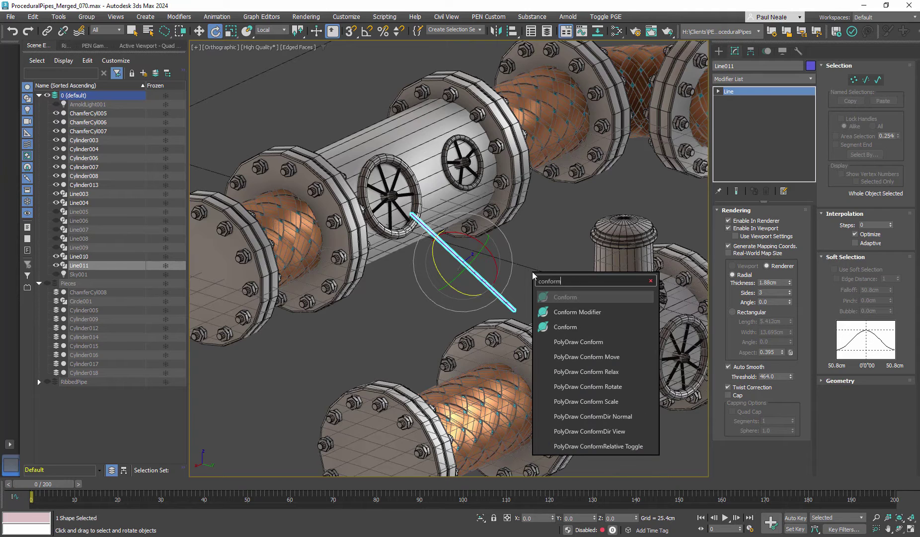
left_click(580, 311)
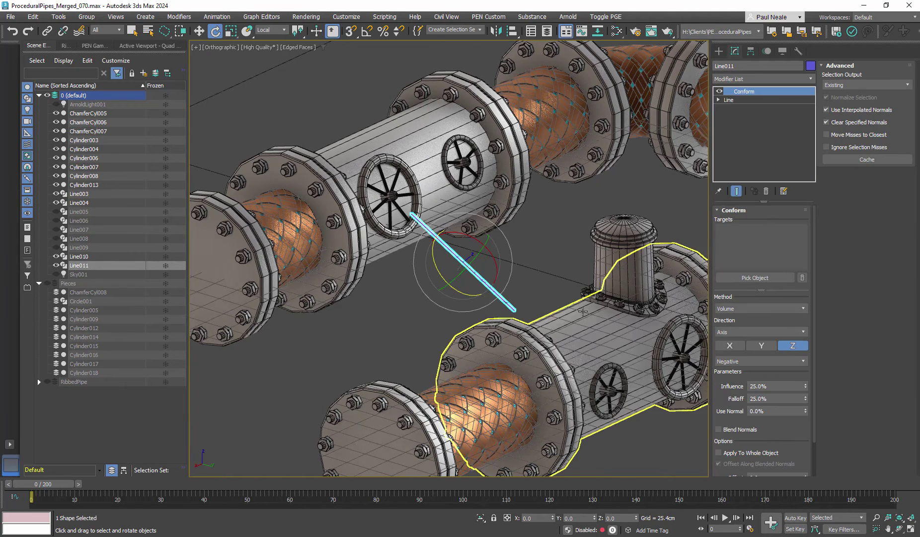
- Pick the upper valve pipe, ChamferCyl005, as the first target of the line's Conform modifier
middle_click_drag(583, 312, 555, 302, "alt")
left_click(753, 282)
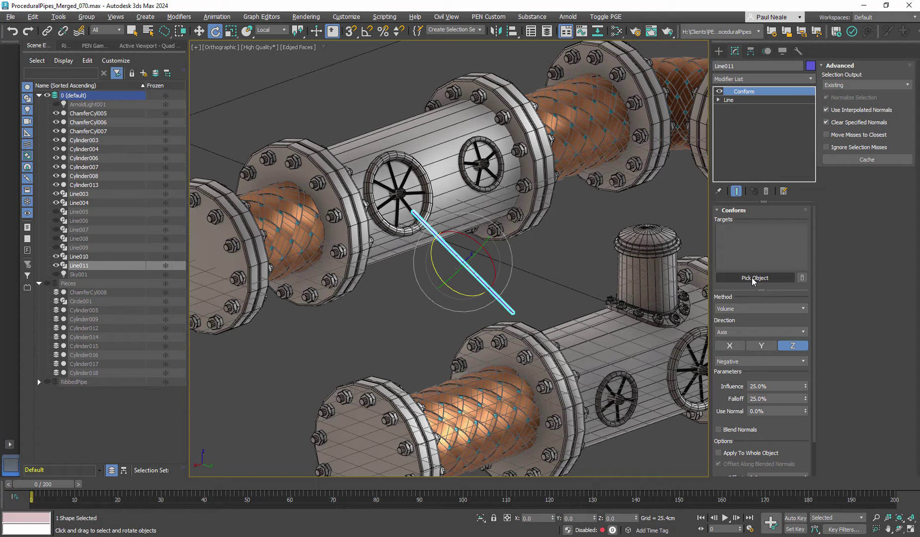
left_click(754, 278)
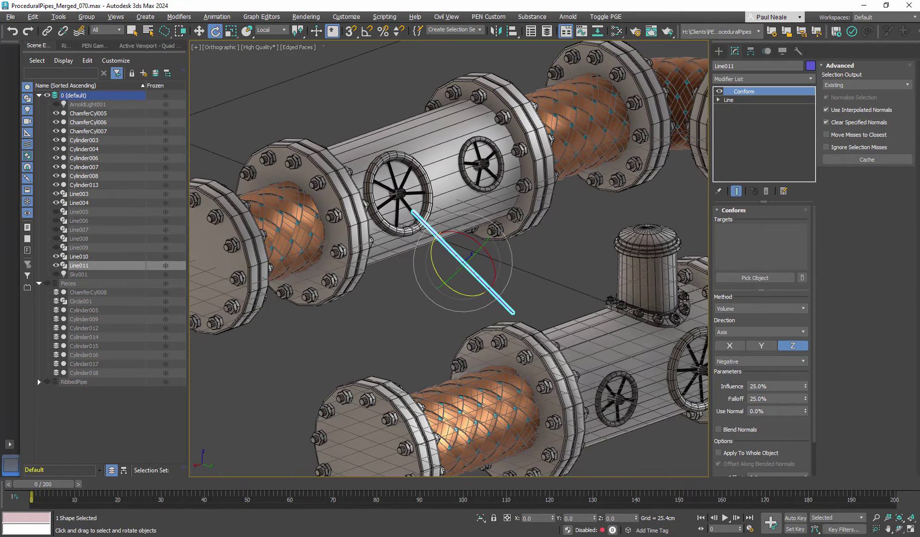
left_click(748, 278)
left_click(363, 233)
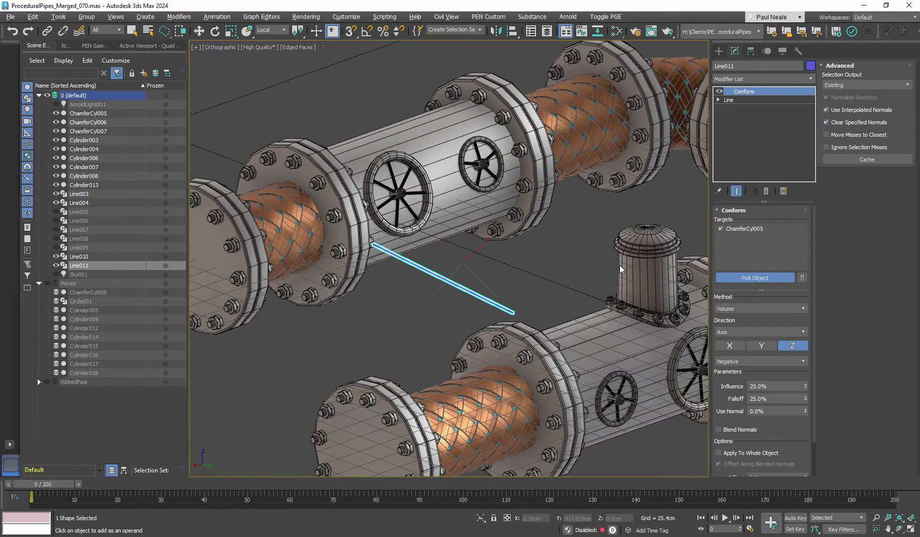
left_click(760, 278)
- Reselect the line and add the lower valve pipe, ChamferCyl006, as a second Conform target
key("e")
left_click(541, 333)
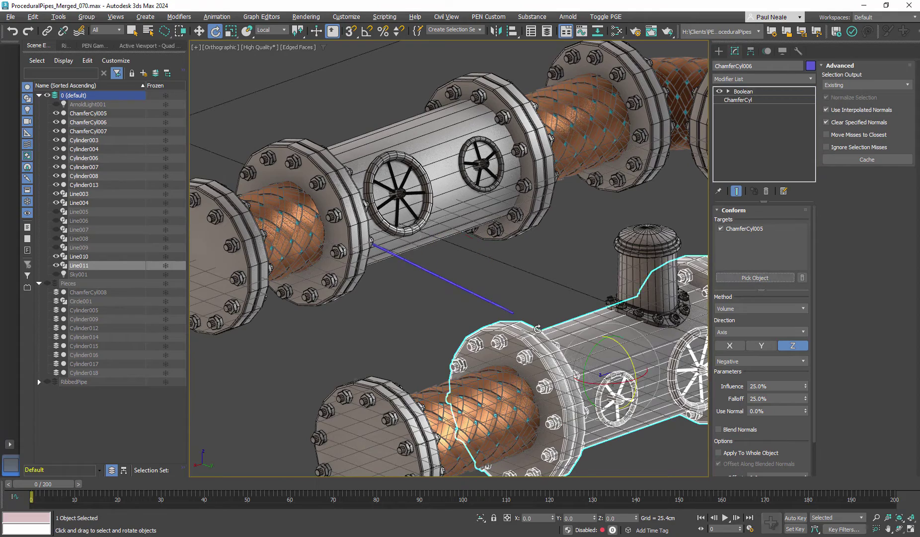
middle_click_drag(540, 333, 527, 319, "alt")
left_click(460, 290)
left_click(755, 278)
left_click(553, 353)
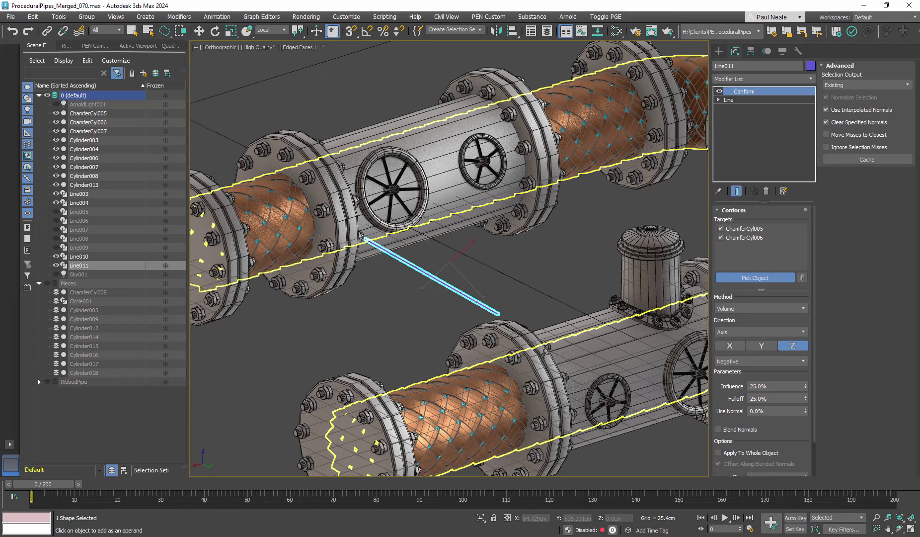
- Change the Conform method to Shrink Wrap and its direction to Closest Point
left_click(746, 309)
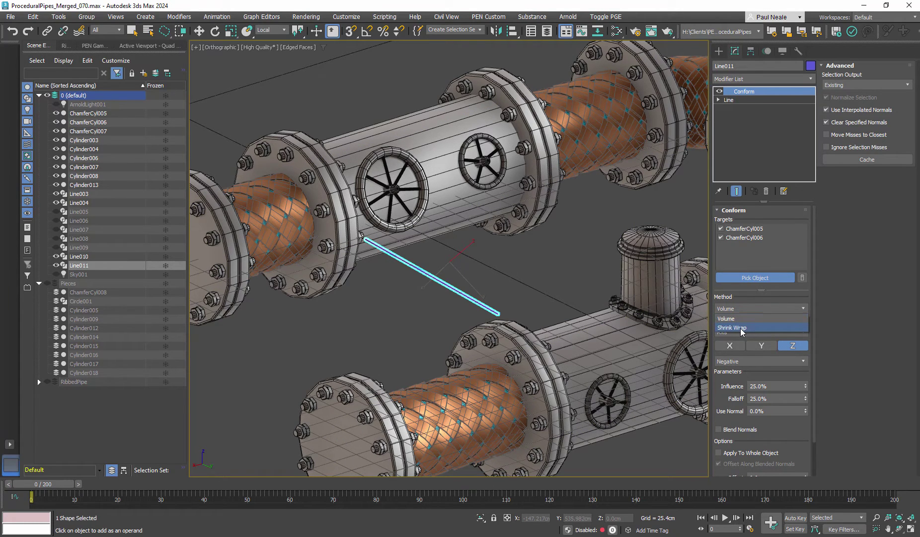
left_click(743, 328)
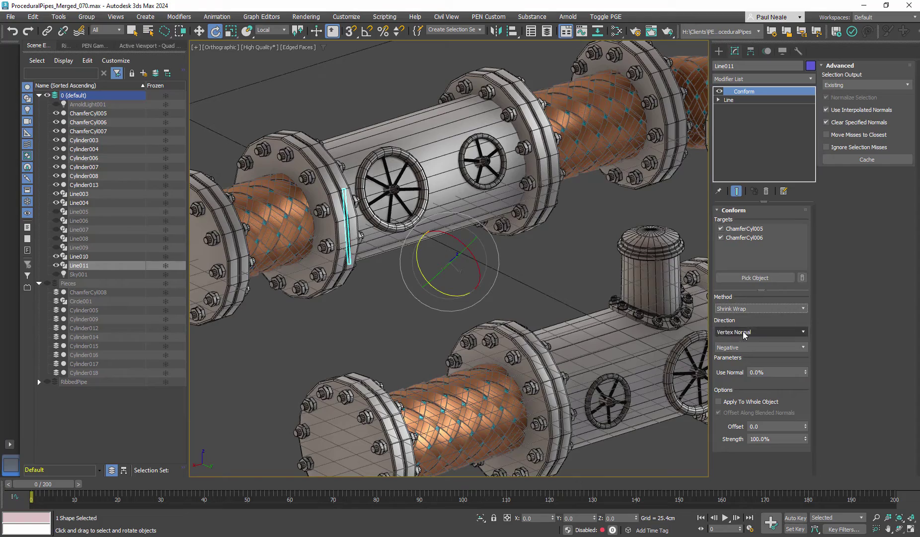
left_click(746, 332)
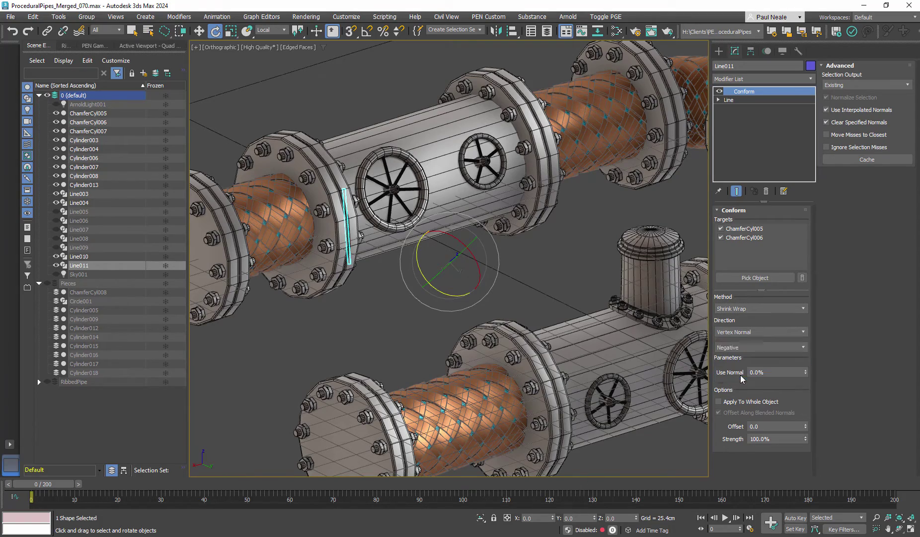
left_click(742, 378)
- Reposition the conformed line in the gap between the two valve pipes and inspect how its ends attach
middle_click_drag(556, 301, 515, 305, "alt")
key("w")
left_click_drag(420, 287, 448, 257)
middle_click_drag(532, 268, 483, 212, "alt")
left_click_drag(482, 212, 465, 241)
middle_click_drag(521, 288, 545, 258, "alt")
scroll(528, 290, "down", 3)
middle_click_drag(433, 279, 529, 265, "alt")
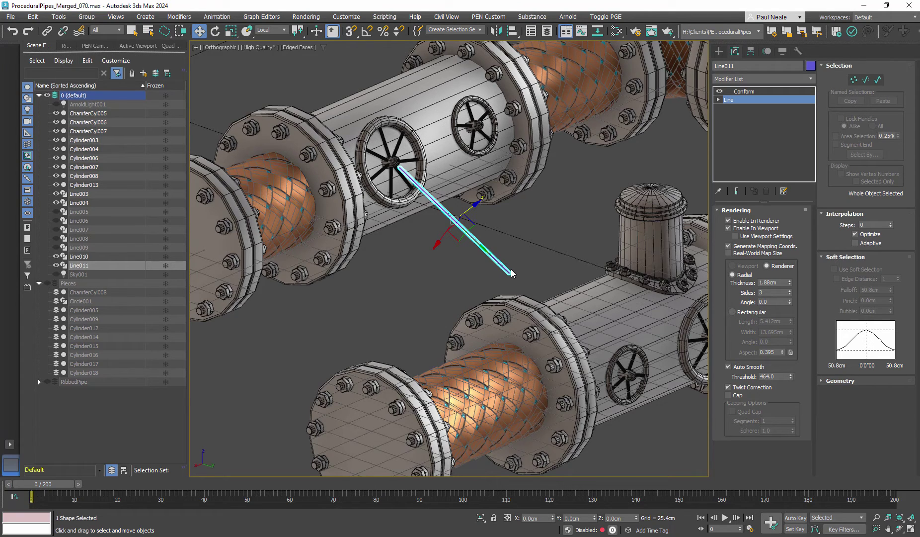
- Add an Array modifier beneath Conform, with a Count X of 2 and spacing by Total Dimension
type("xarray")
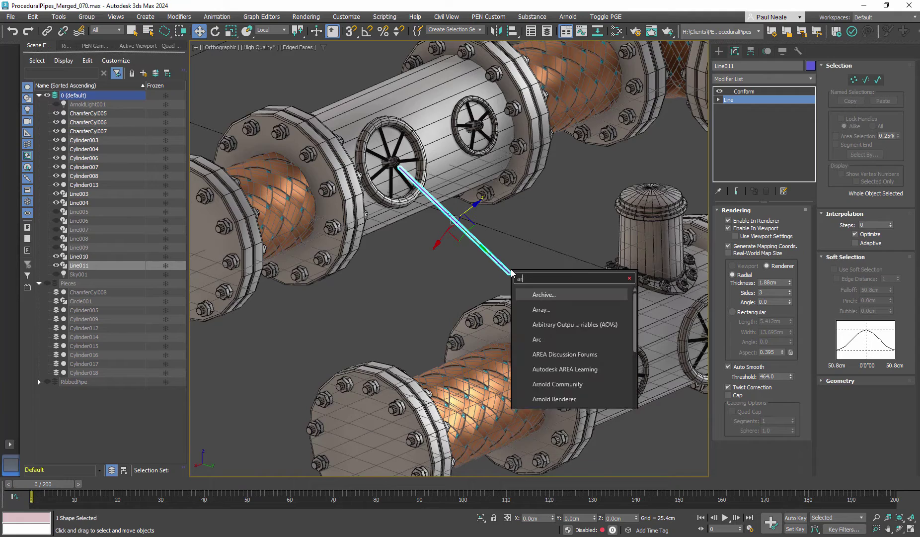
left_click(561, 309)
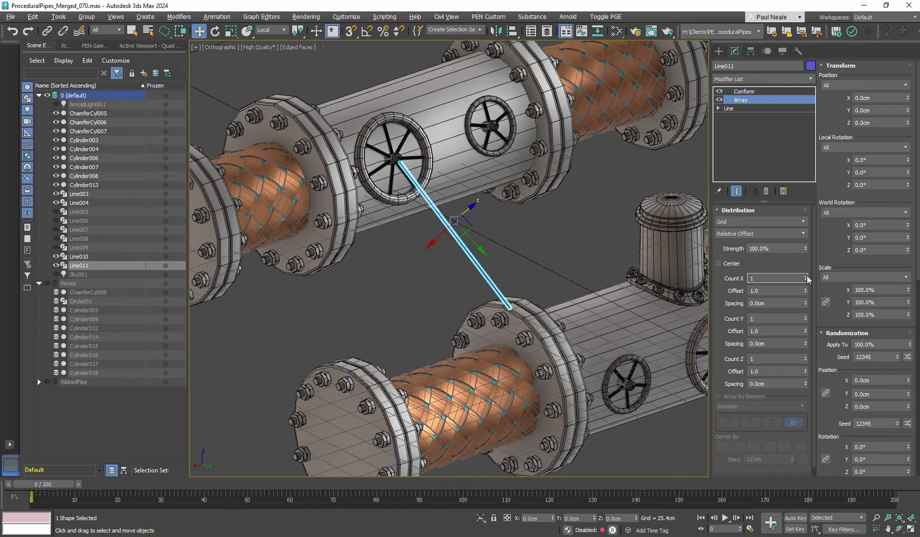
middle_click_drag(567, 287, 531, 282, "alt")
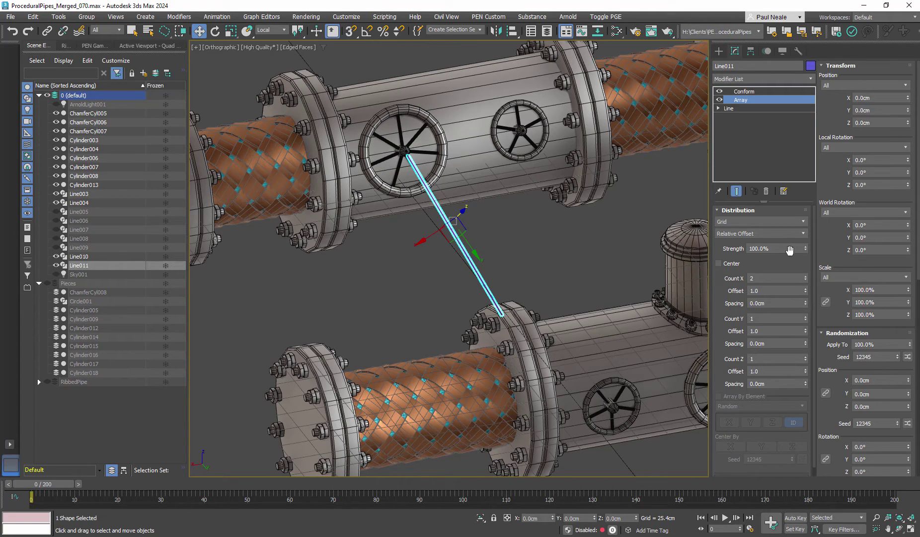
left_click(741, 245)
middle_click_drag(529, 258, 520, 259)
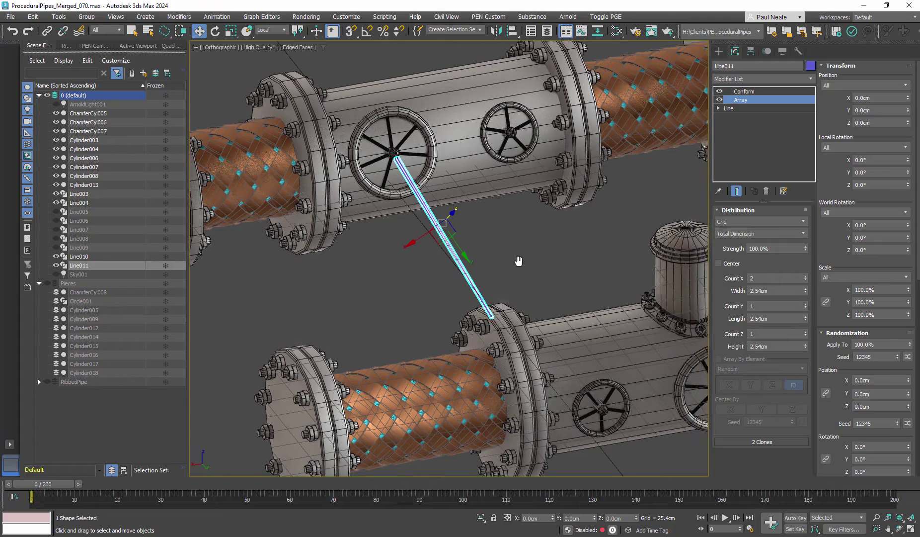
- Disable Conform and set the array to a Count X of 7 with a Width of 45.974 cm
left_click(719, 93)
scroll(458, 251, "up", 5)
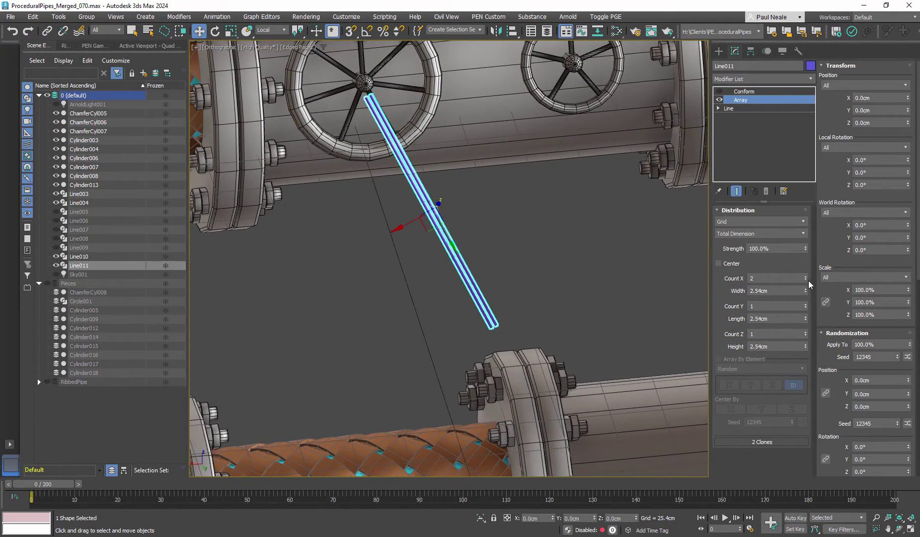
mouse_move(806, 292)
left_mouse_down()
mouse_move(810, 234)
mouse_move(807, 299)
left_mouse_up()
left_click(807, 276)
left_click(806, 277)
left_click(806, 277)
left_click(806, 276)
left_click(806, 276)
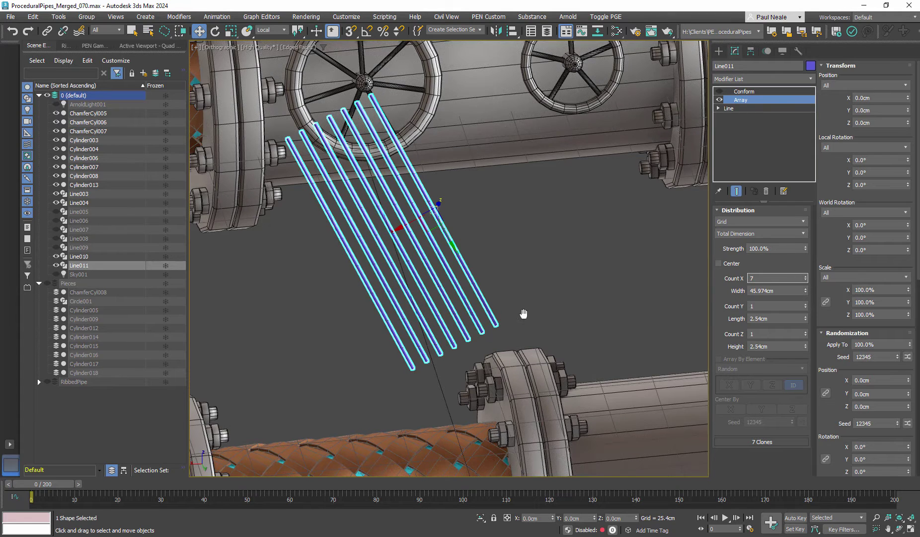
- Link the array's randomization axes and set random rotation to 32.7 degrees and random position to 19.558 cm
middle_click_drag(509, 306, 482, 286)
left_click_drag(844, 314, 837, 239)
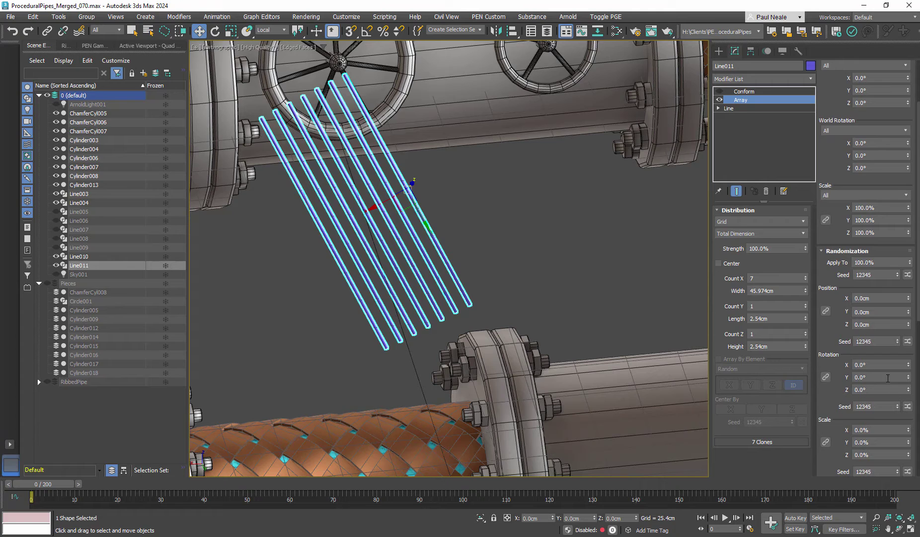
left_click(826, 377)
left_click_drag(908, 365, 902, 202)
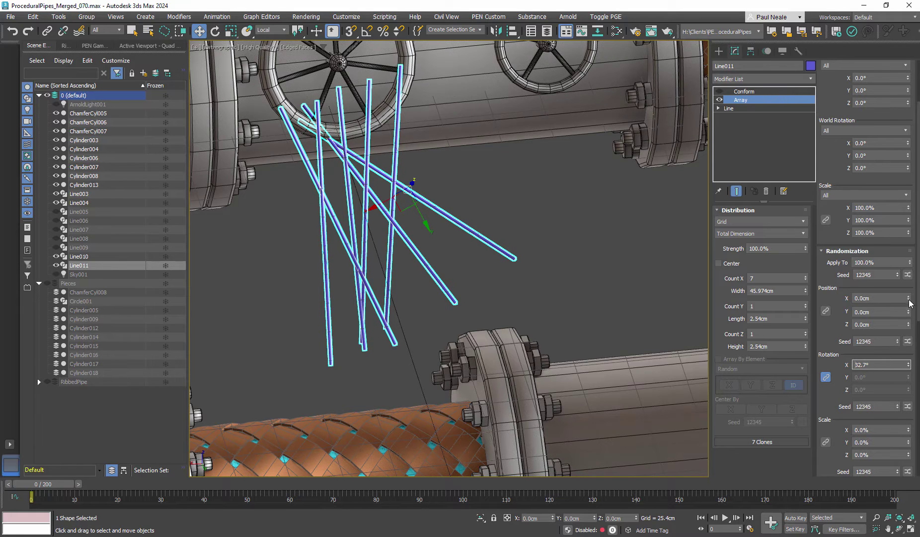
left_click(826, 311)
left_click_drag(909, 298, 914, 262)
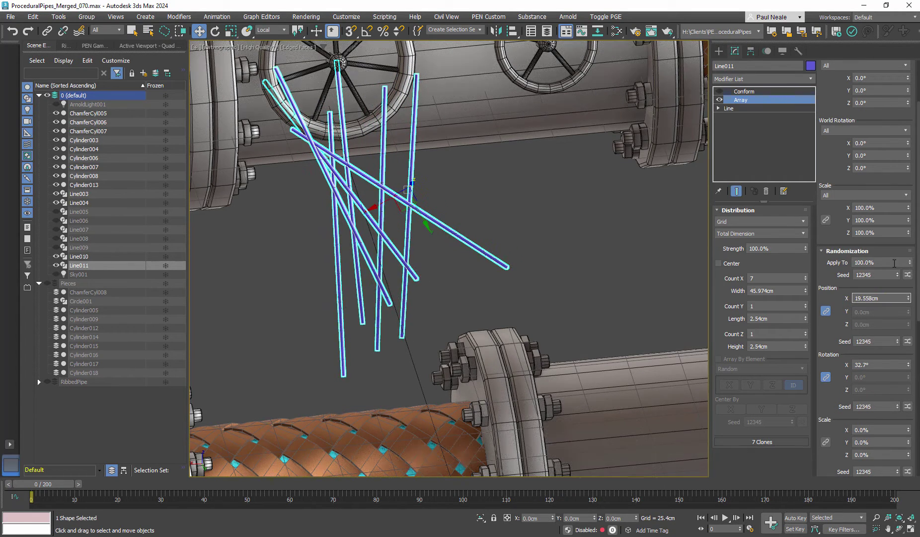
- Re-enable and select Conform, then move the arrayed lines slightly between the pipes to check their attachment
left_click(720, 92)
left_click(741, 92)
middle_click_drag(548, 243, 449, 237, "alt")
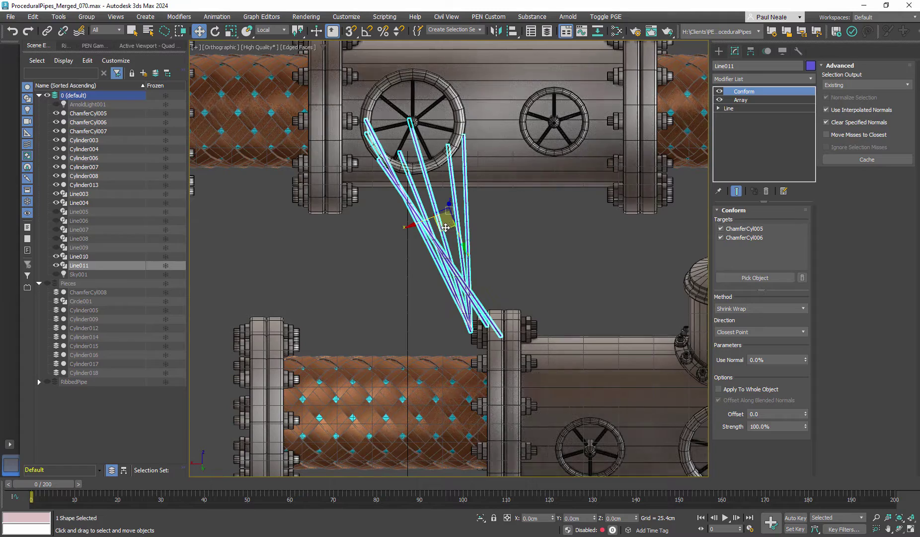
mouse_move(445, 227)
left_mouse_down()
mouse_move(495, 220)
mouse_move(639, 235)
mouse_move(469, 232)
mouse_move(520, 231)
mouse_move(492, 227)
mouse_move(396, 255)
mouse_move(322, 259)
mouse_move(399, 248)
mouse_move(323, 240)
mouse_move(421, 128)
mouse_move(503, 148)
mouse_move(423, 251)
mouse_move(462, 259)
mouse_move(475, 233)
mouse_move(452, 242)
left_mouse_up()
middle_click_drag(514, 268, 602, 249, "alt")
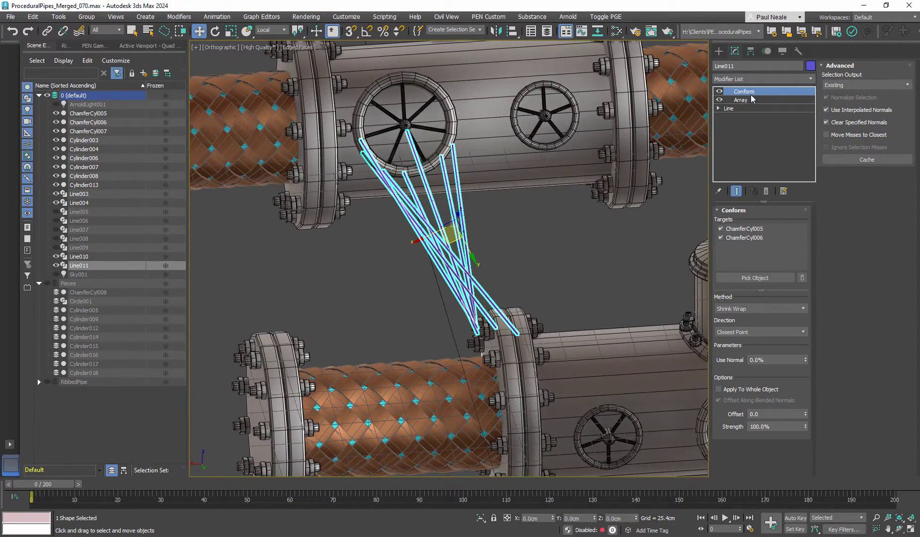
- Add the braided copper sections (Line010) and the end flanges (Cylinder003) to the Conform targets
scroll(543, 270, "down", 3)
middle_click_drag(542, 270, 557, 256)
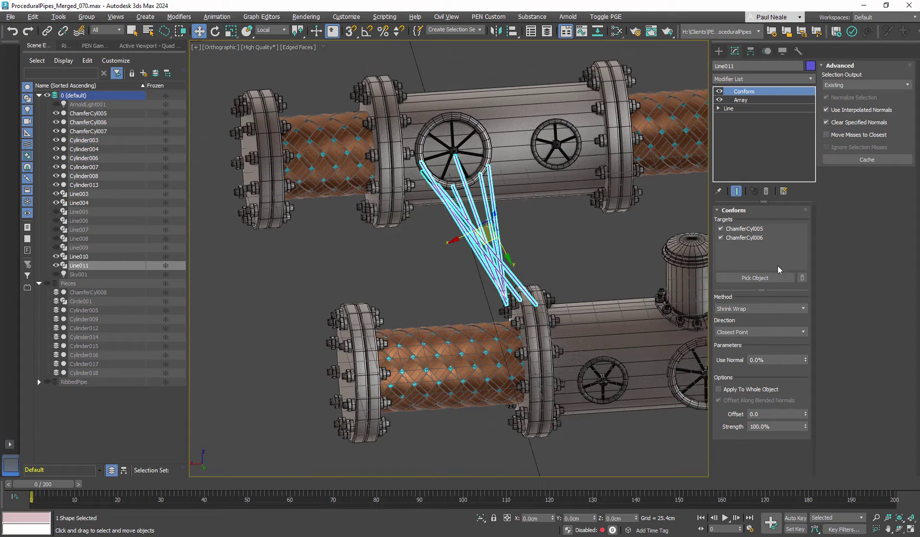
left_click(754, 278)
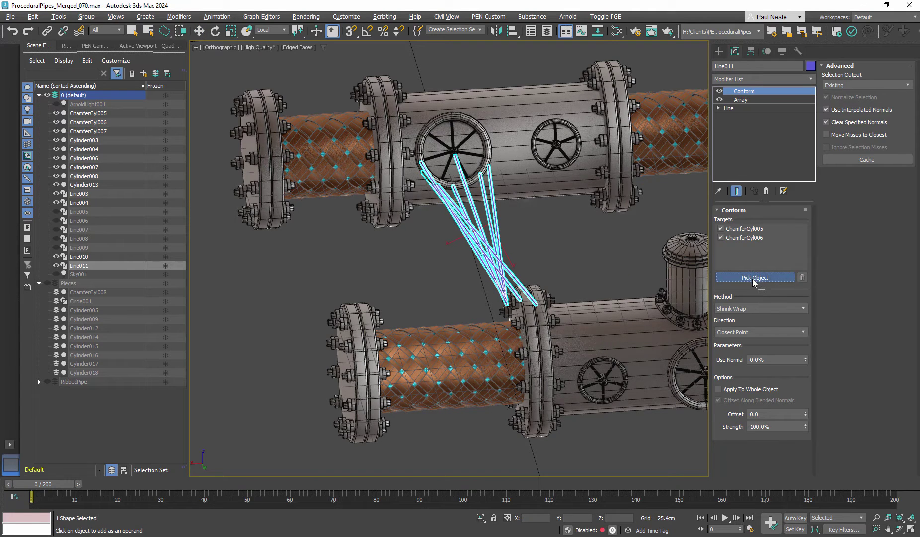
left_click(341, 169)
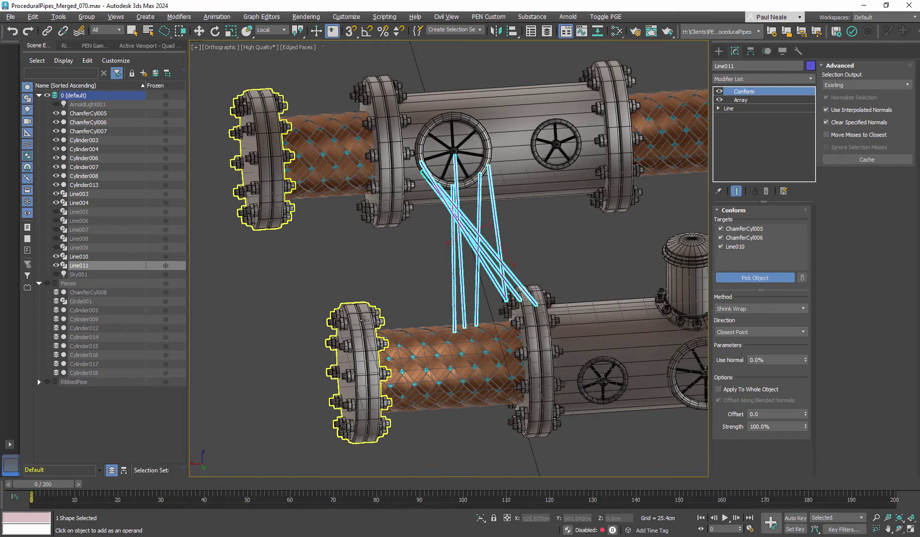
left_click(394, 313)
- Move the arrayed lines along the valve pipes so their ends reattach across the flange and valve body
middle_click_drag(426, 280, 492, 250, "alt")
key("w")
left_click_drag(465, 245, 539, 254)
middle_click_drag(539, 254, 503, 231, "alt")
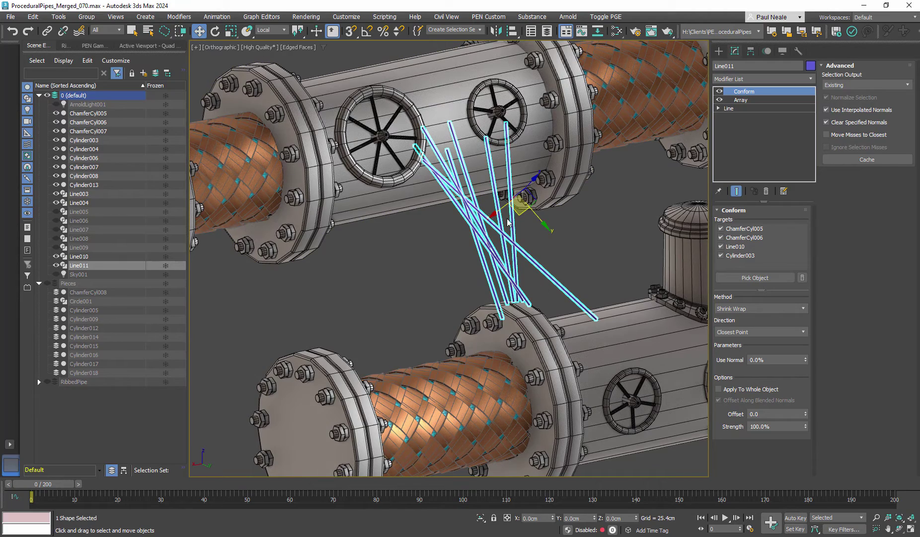
middle_click_drag(577, 280, 570, 271, "alt")
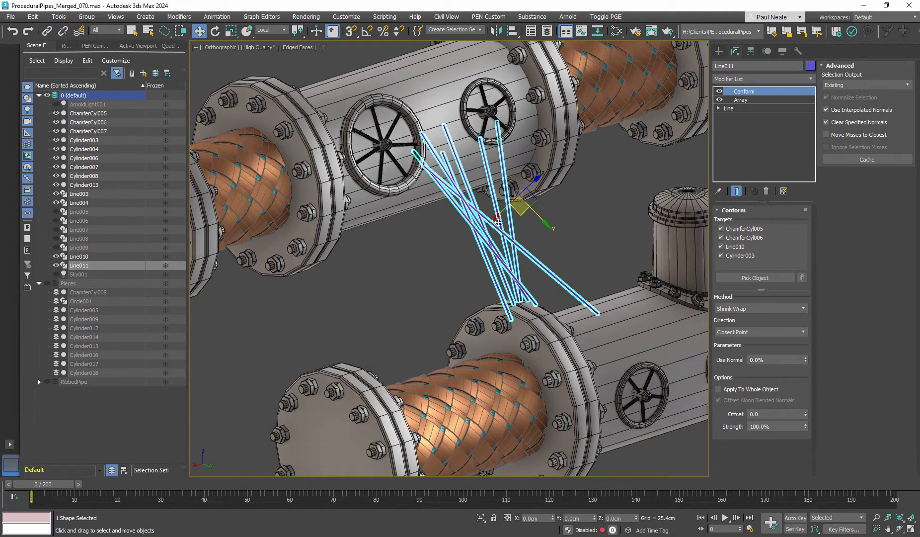
scroll(522, 228, "up", 2)
middle_click_drag(521, 228, 533, 237)
- Add a Normalize Spline modifier above Conform, show its knots and normalize by Knot Count
key("x")
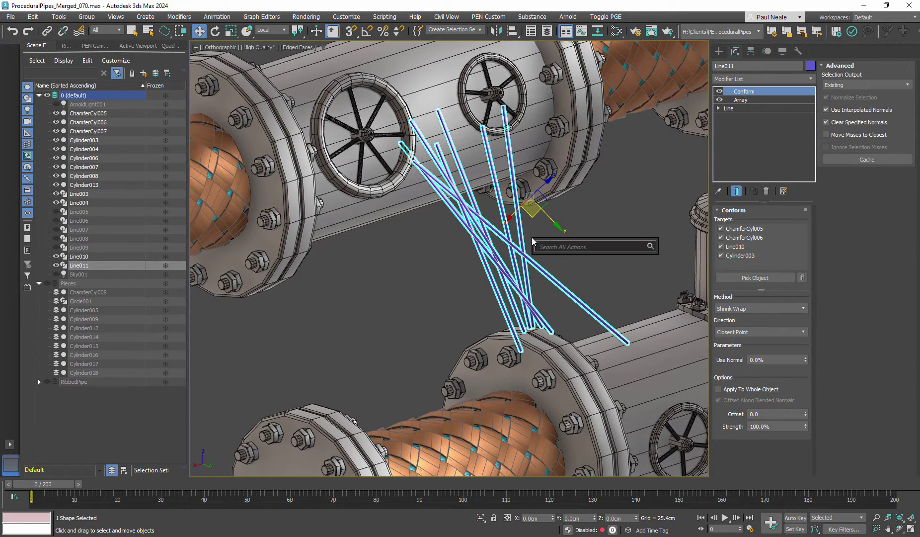
type("normalize")
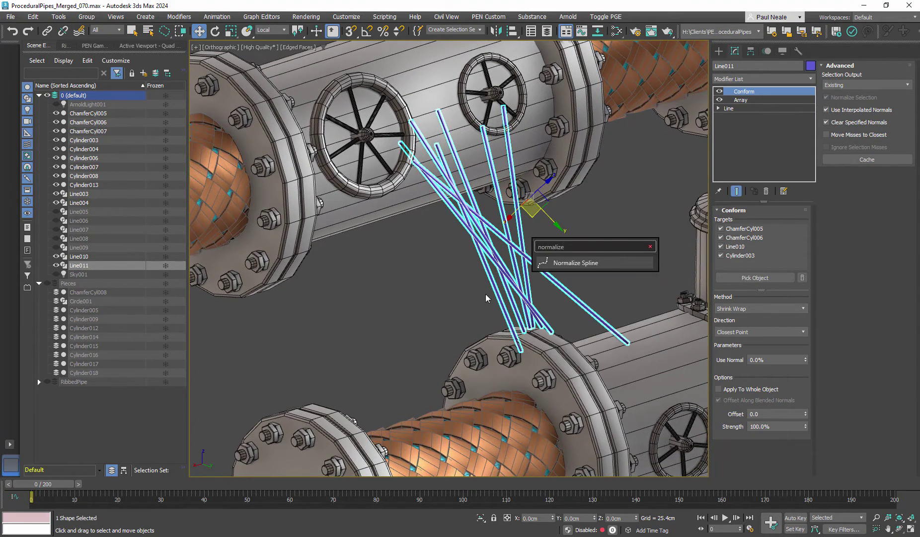
left_click(588, 264)
left_click(720, 222)
scroll(545, 274, "up", 3)
left_click(724, 254)
middle_click_drag(570, 290, 520, 250, "alt")
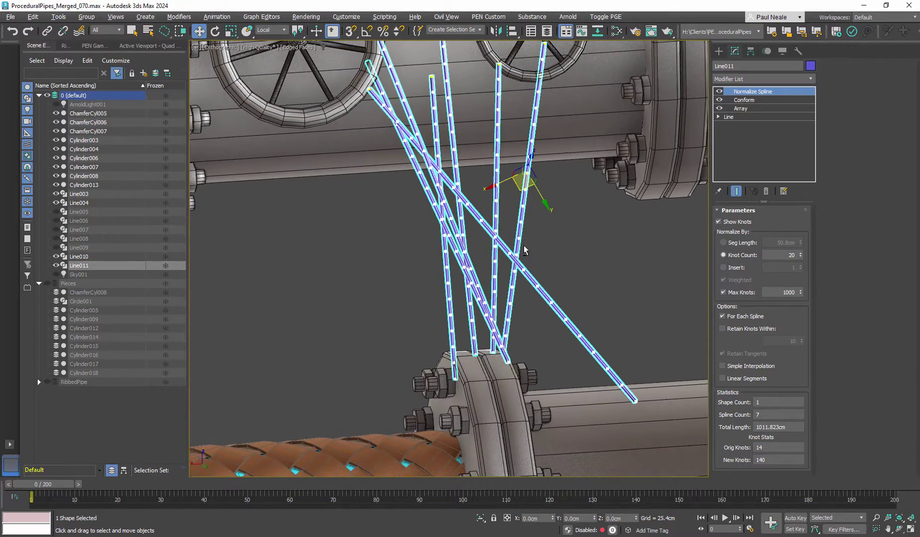
- Switch Normalize Spline to Seg Length and set the segment length to 11.684 cm
left_click(723, 242)
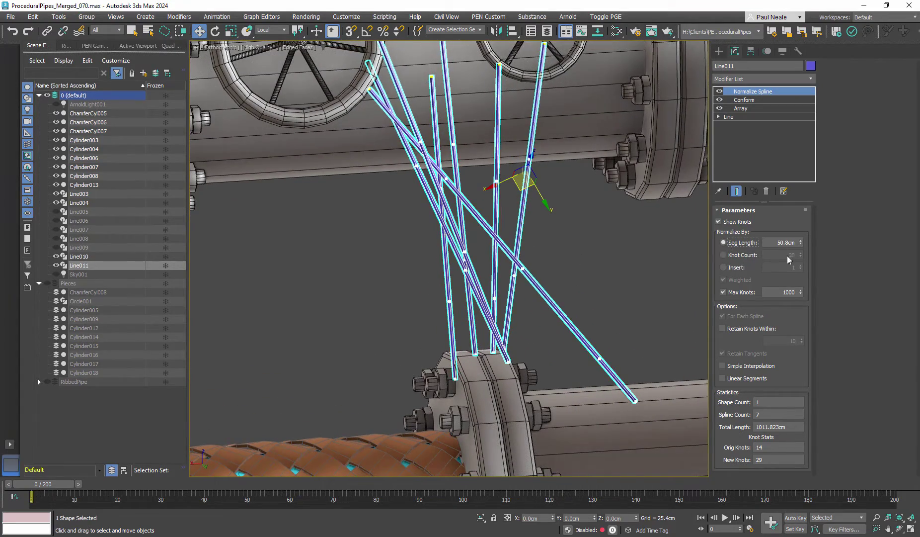
left_click_drag(802, 244, 801, 259)
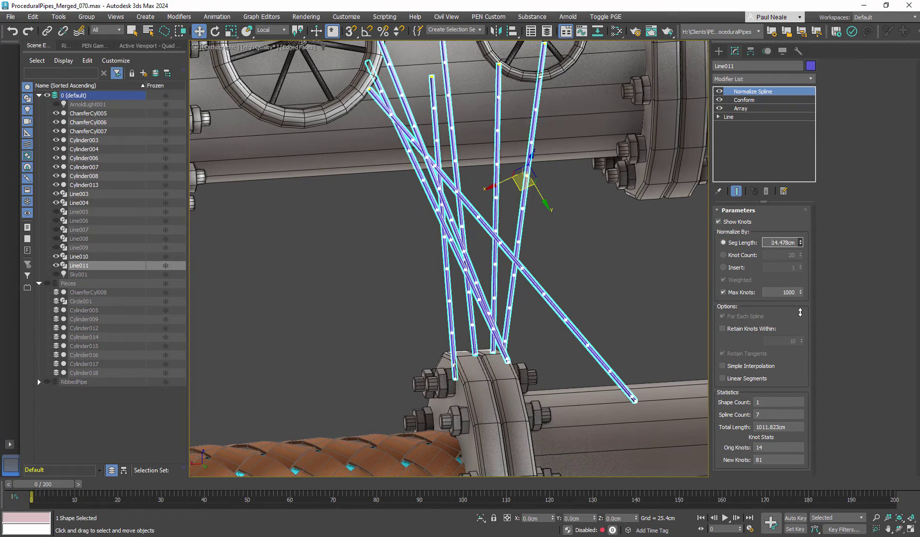
left_click_drag(798, 328, 797, 313)
scroll(593, 286, "down", 3)
middle_click_drag(526, 249, 507, 243, "alt")
scroll(492, 269, "up", 1)
- Add a Noise modifier with strength X 3.099 cm, Y 3.731 cm, Z 3.48 cm and a scale of 3.0
type("x")
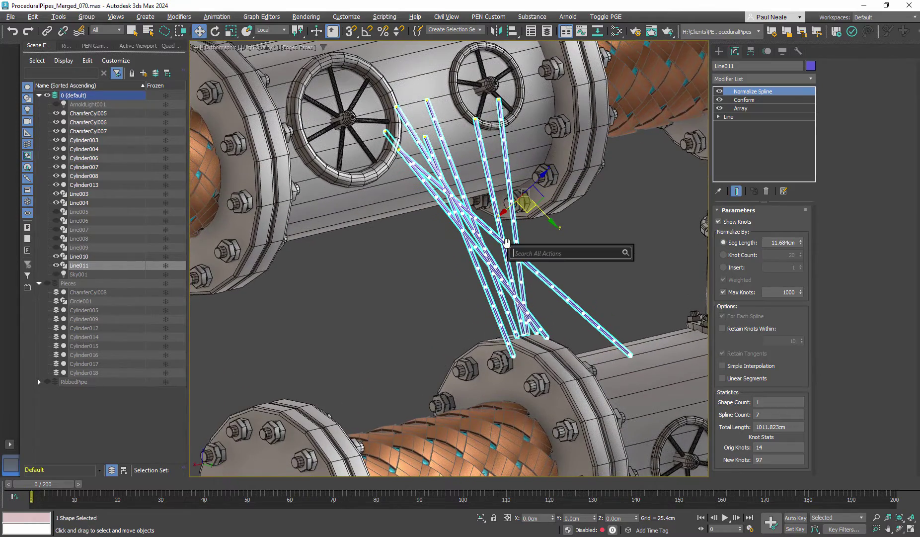
type("noi")
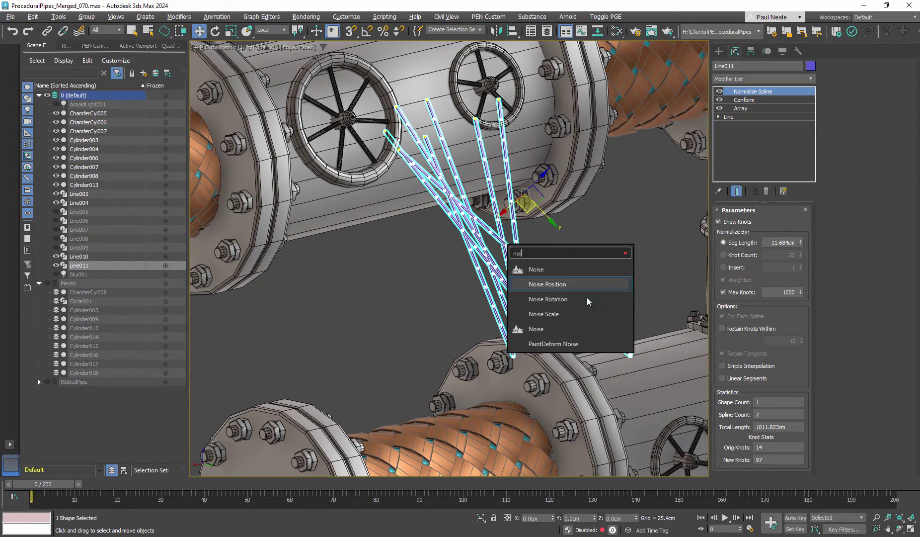
left_click(549, 270)
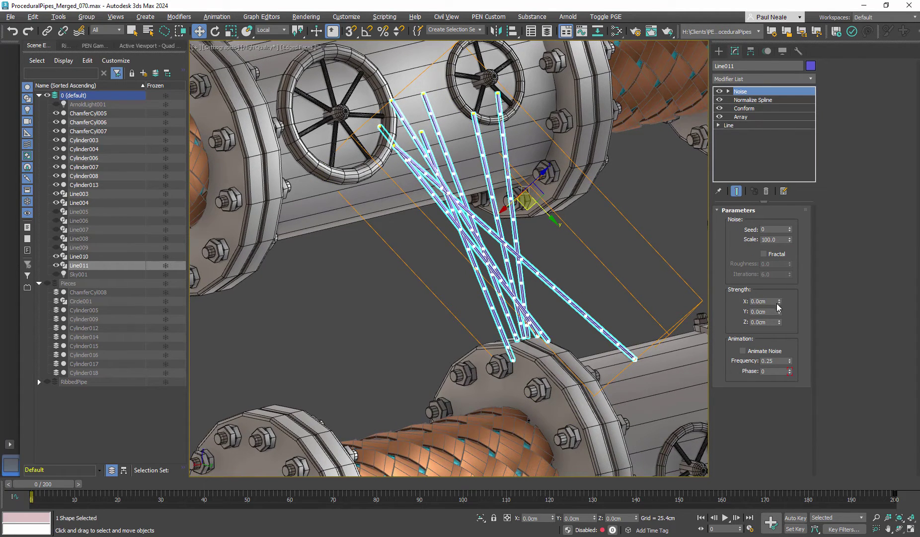
left_click_drag(779, 302, 787, 263)
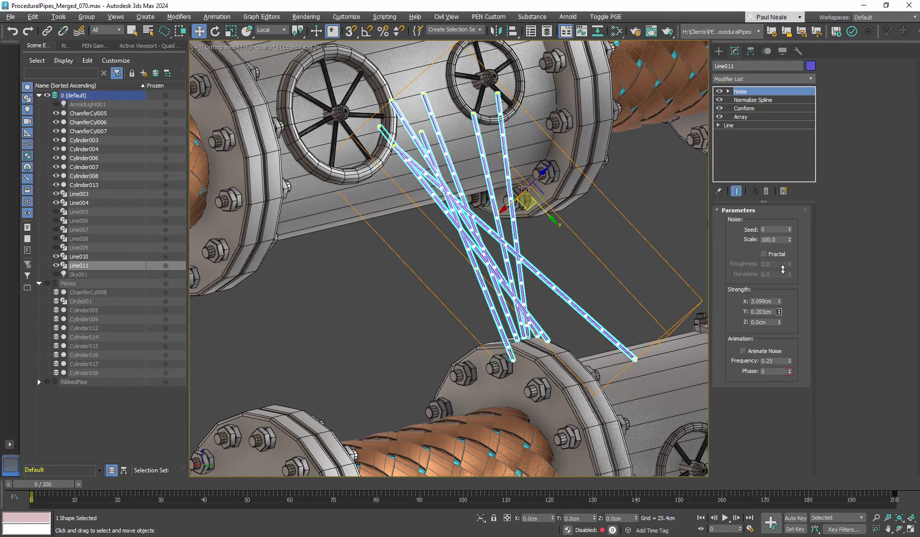
left_click_drag(779, 322, 786, 254)
left_click_drag(779, 312, 784, 295)
left_click_drag(788, 261, 793, 279)
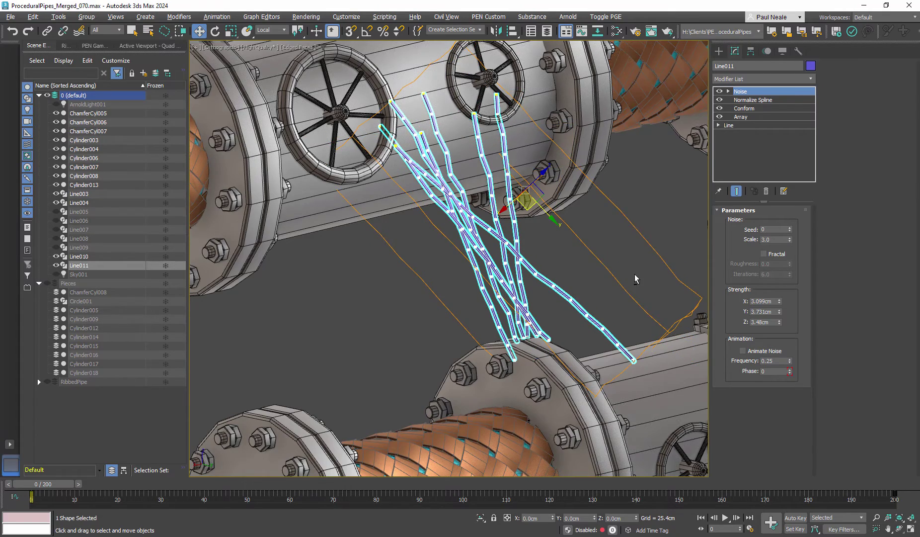
- Raise the Noise strength to X 6.195 cm, Y 7.329 cm and Z 6.507 cm
middle_click_drag(642, 272, 669, 270, "alt")
left_click_drag(780, 301, 781, 282)
left_click_drag(780, 322, 782, 284)
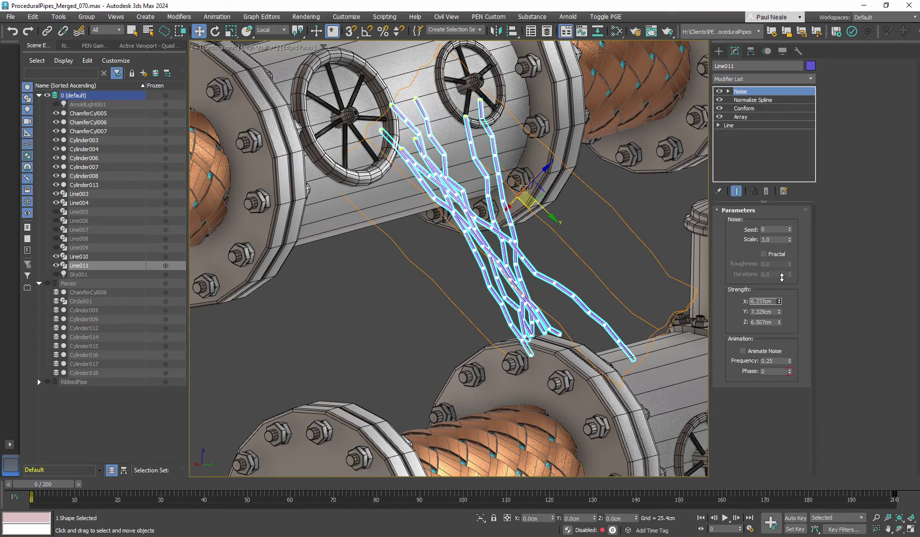
- Show the stack's end result from the base Line level and enable Linear Segments in Normalize Spline
scroll(515, 235, "up", 3)
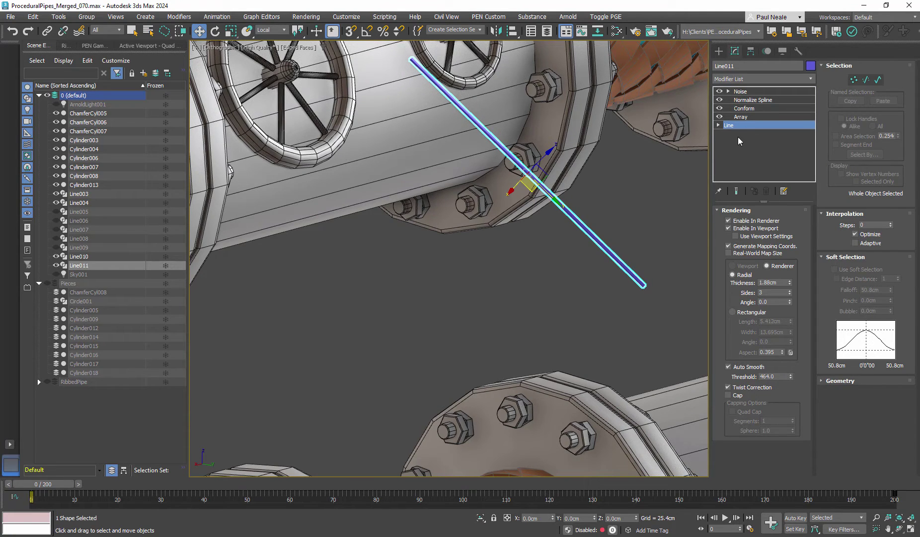
left_click(737, 191)
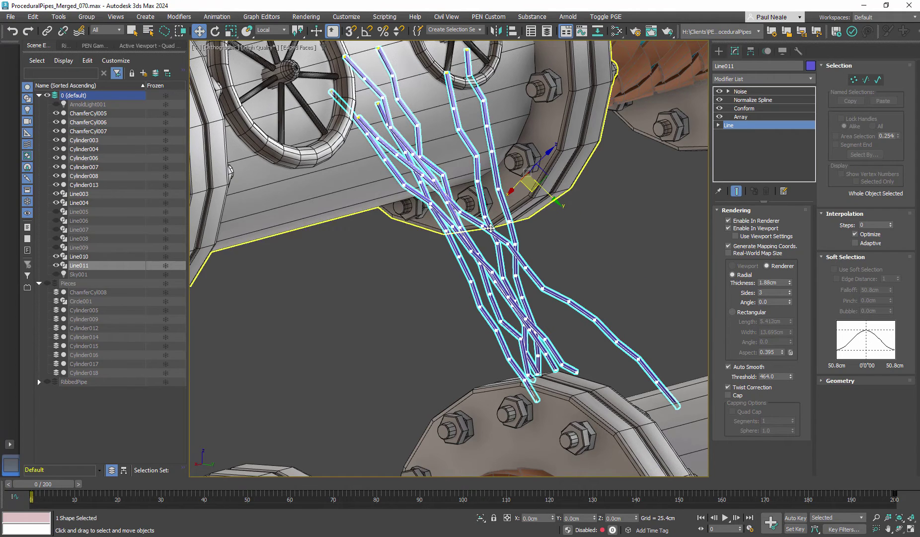
left_click(758, 100)
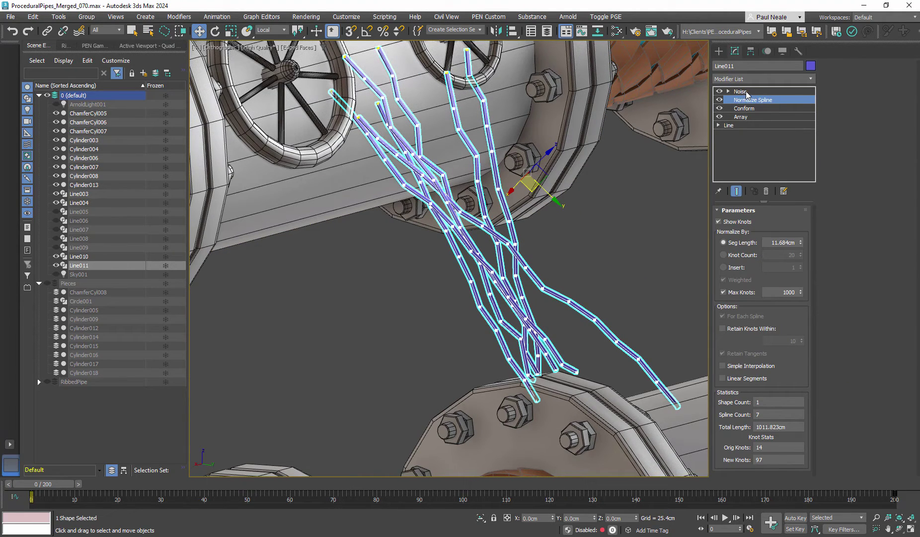
left_click(726, 379)
middle_click_drag(559, 285, 524, 288, "alt")
- Enable Animate Noise on the Noise modifier and scrub the timeline to frame 108 to preview the motion
left_click(742, 92)
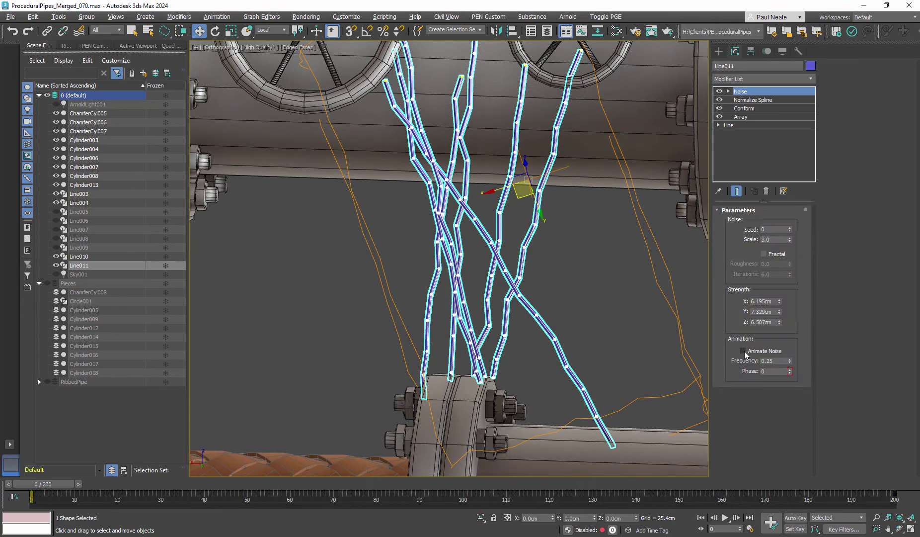
left_click(743, 351)
scroll(216, 438, "down", 5)
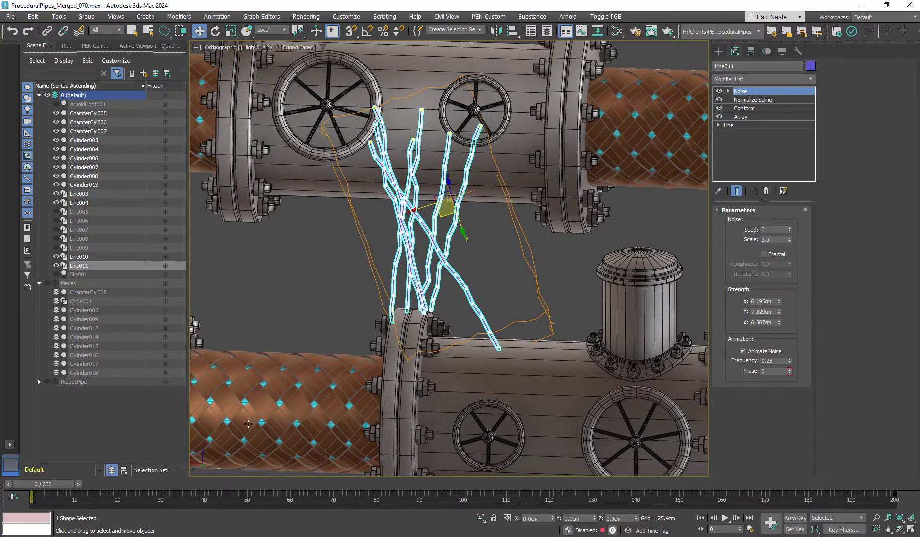
left_click_drag(77, 484, 531, 427)
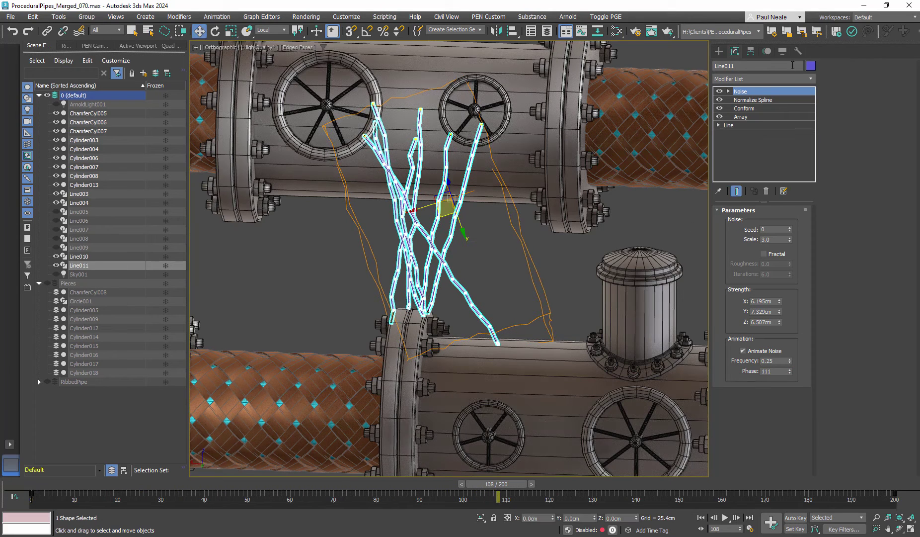
- Change the strands' object color to pale yellow-green from the 3ds Max palette
left_click(810, 66)
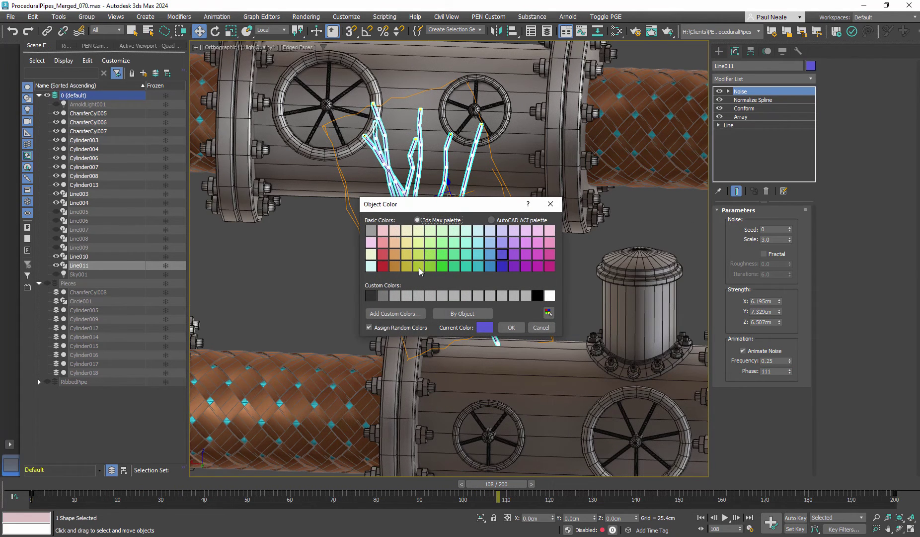
left_click(419, 243)
left_click(511, 327)
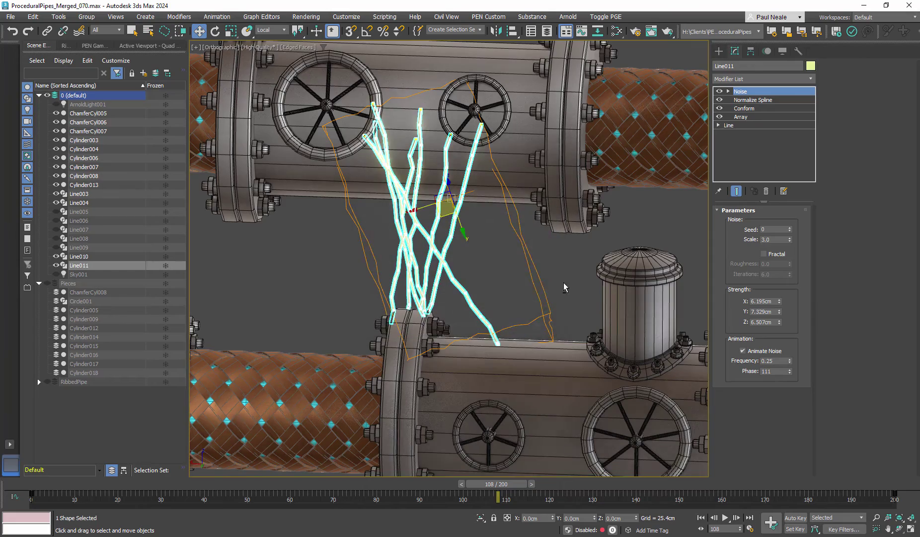
- Sample the glowing yellow emissive material from the existing lightning strands elsewhere on the pipes into the material editor
scroll(551, 278, "up", 3)
scroll(512, 256, "down", 2)
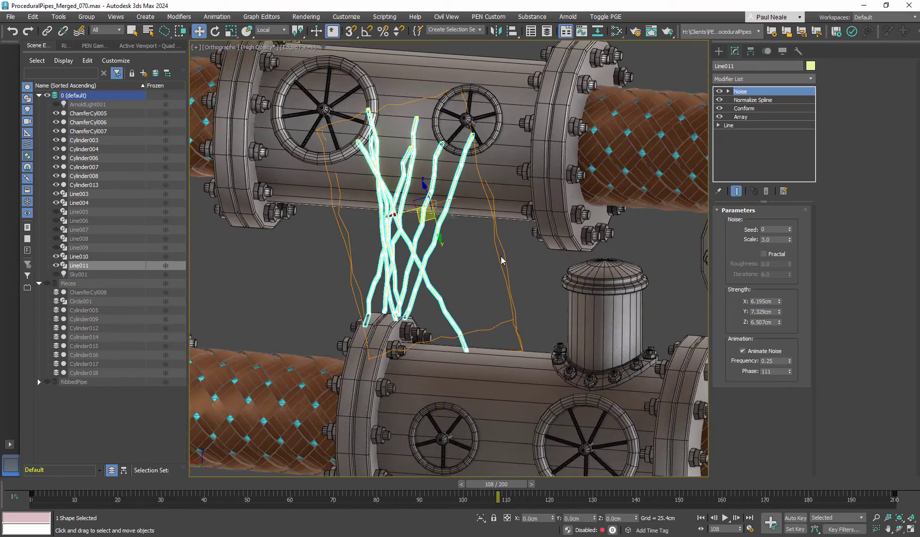
key("m")
middle_click_drag(440, 216, 382, 230)
middle_click_drag(247, 232, 300, 168)
middle_click_drag(261, 278, 273, 199, "alt")
scroll(273, 164, "up", 4)
middle_click_drag(273, 164, 413, 145, "alt")
right_click(413, 146)
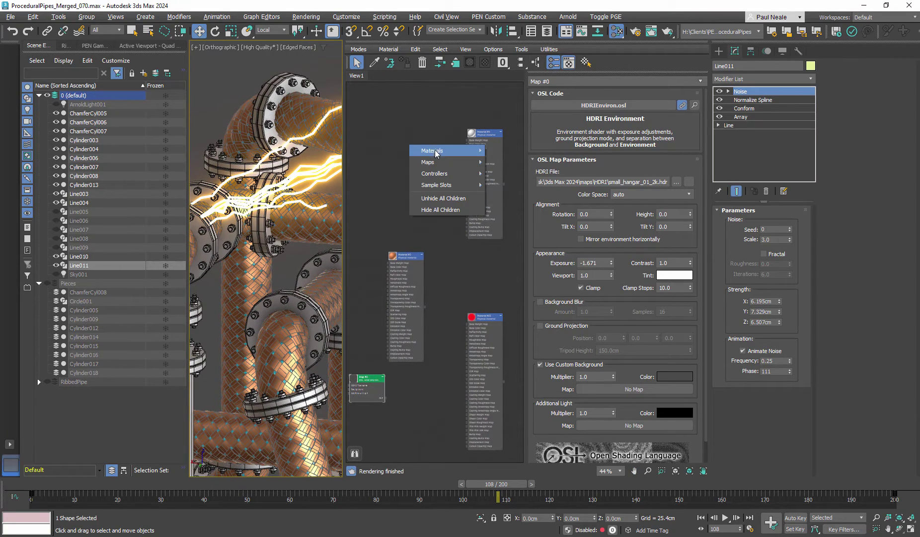
left_click(375, 62)
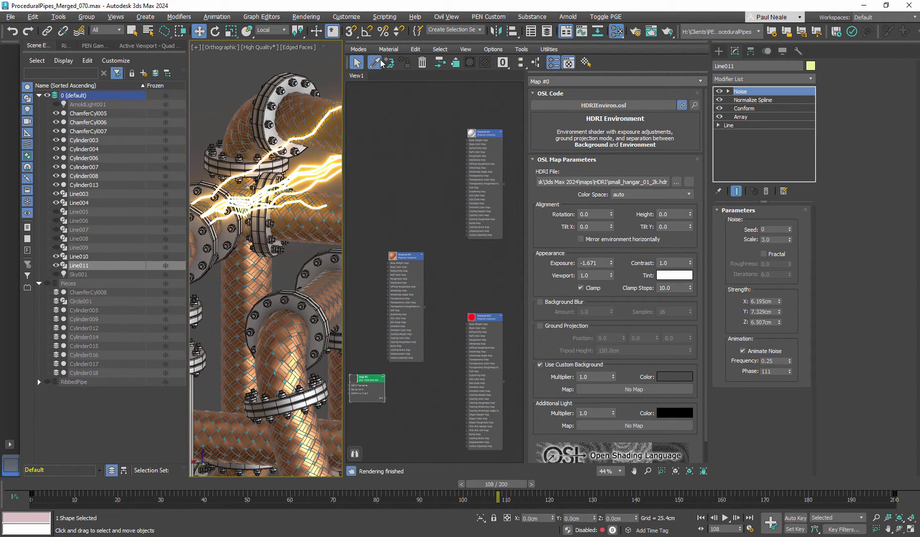
left_click(257, 166)
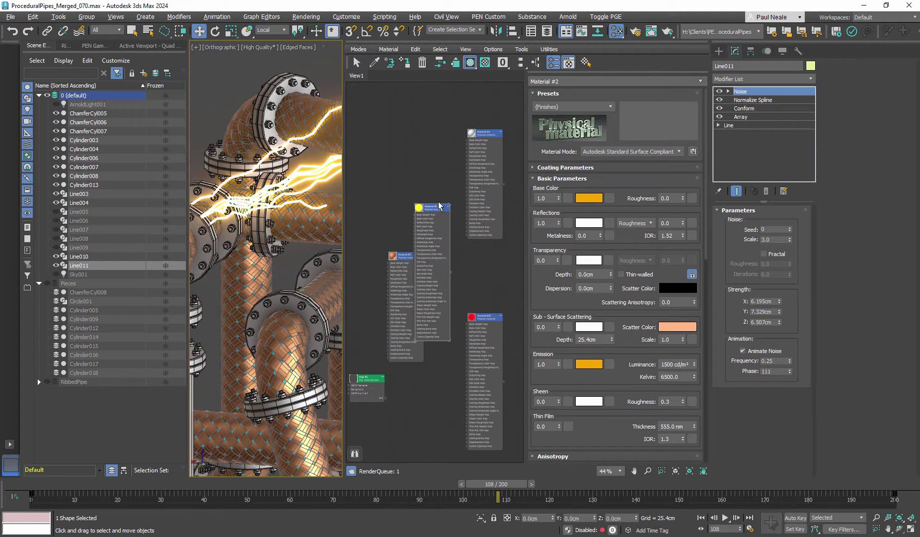
- Assign the sampled emissive material to the selected valve strands and close the material editor
key("z")
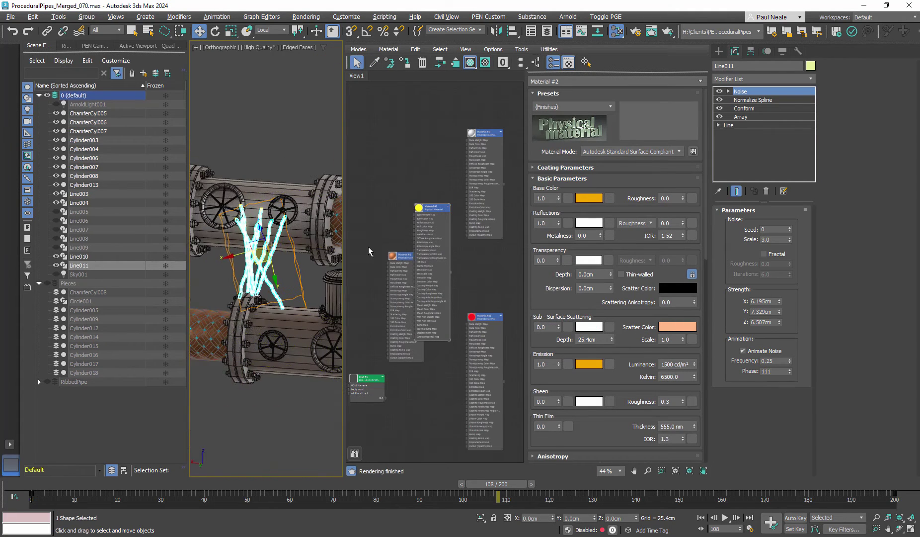
left_click_drag(432, 212, 439, 199)
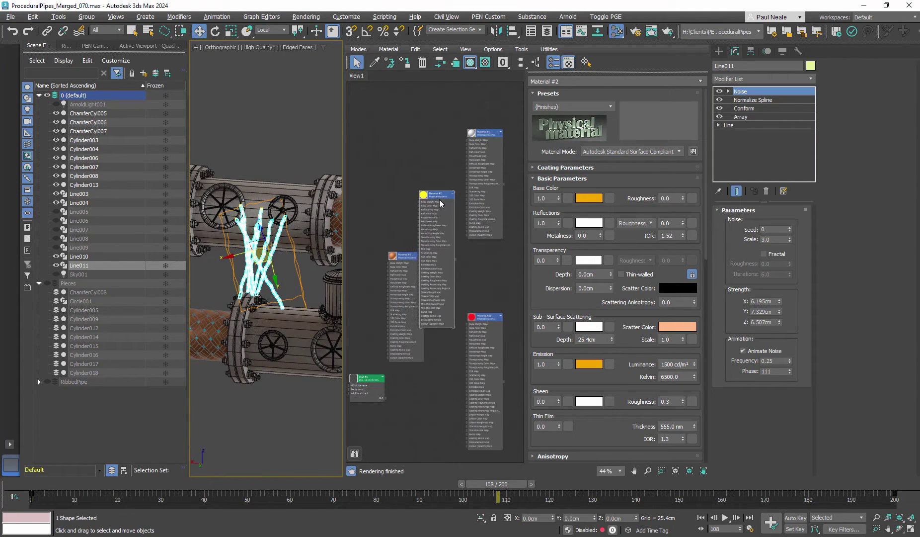
left_click(420, 157)
key("m")
scroll(521, 301, "down", 4)
middle_click_drag(521, 301, 565, 324, "alt")
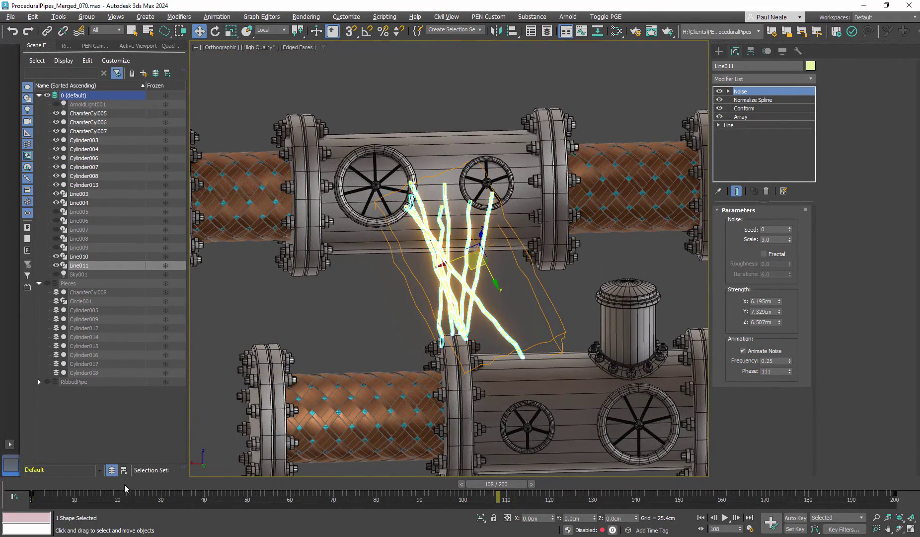
- Scrub the noise animation to frame 200 and move the strands to the flanges before the valve bodies as their start position
left_click_drag(124, 488, 895, 493)
key("w")
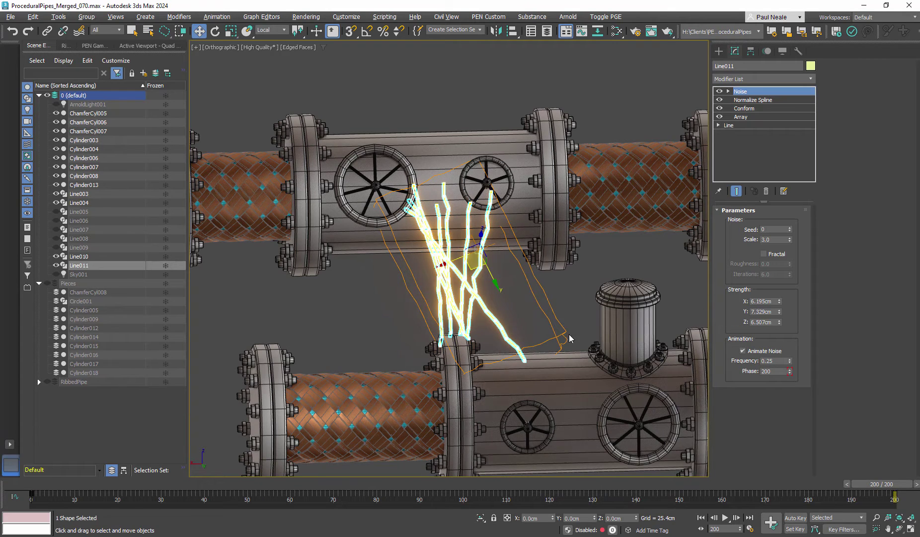
left_click_drag(468, 269, 265, 286)
scroll(371, 311, "down", 4)
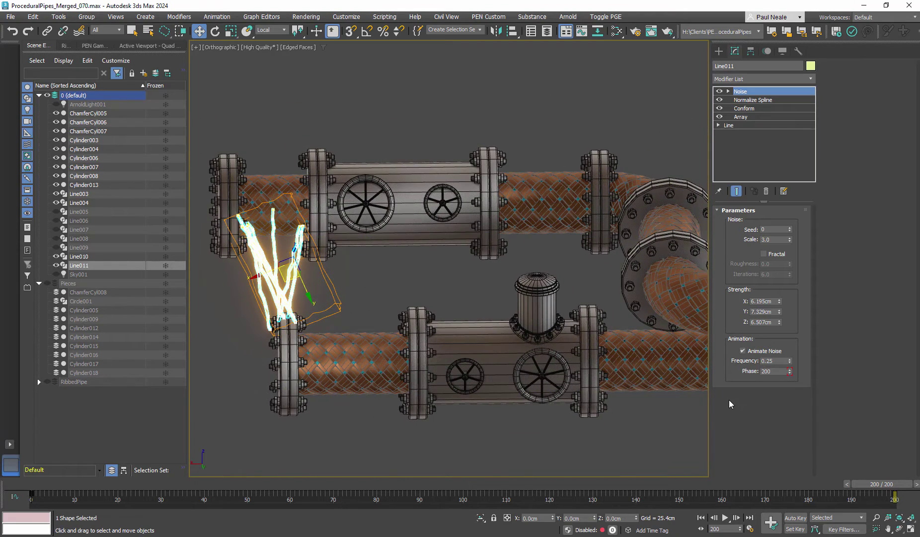
- Turn on Auto Key and, at frame 200, move the strands along the pipes past the capped vertical outlet, adjusting their position between the pipes
key("m")
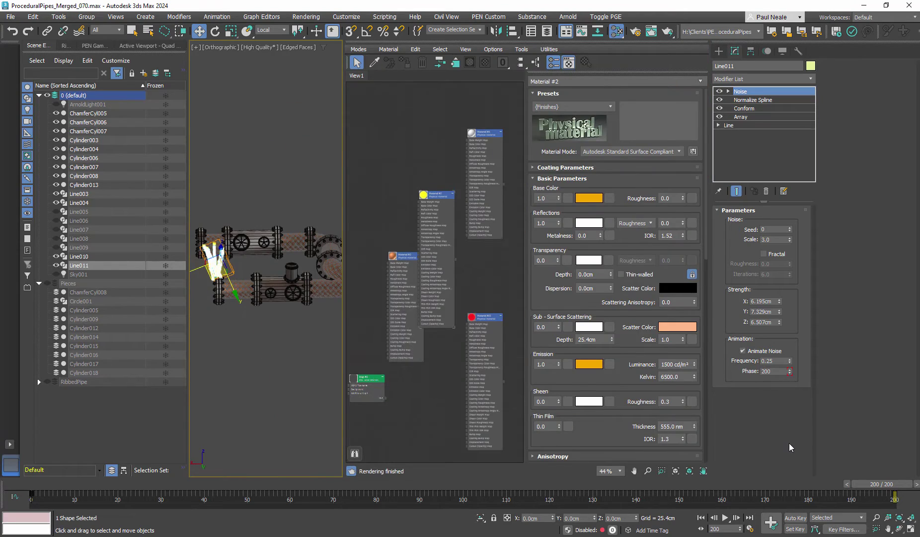
key("m")
key("n")
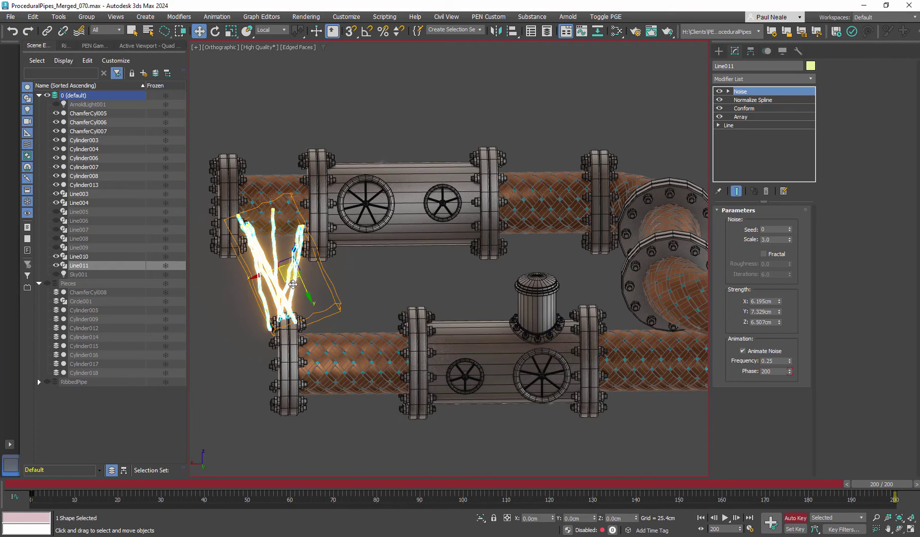
left_click_drag(296, 262, 536, 279)
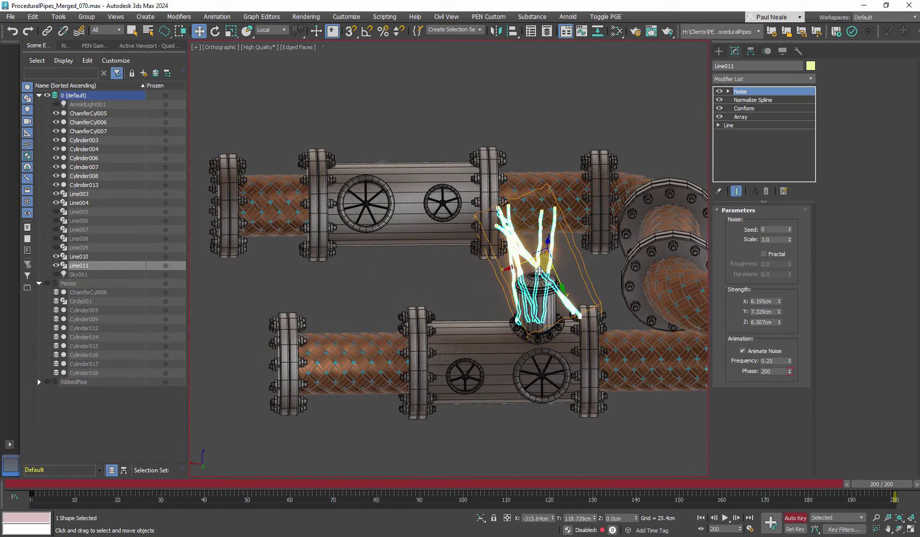
middle_click_drag(641, 281, 683, 263, "alt")
left_click_drag(565, 239, 568, 218)
middle_click_drag(562, 265, 512, 263, "alt")
left_click_drag(510, 248, 547, 245)
middle_click_drag(571, 280, 605, 298, "alt")
- Scrub the timeline from the start to frame 39 to review how the strands move and reattach along the pipes
left_click_drag(870, 485, 24, 467)
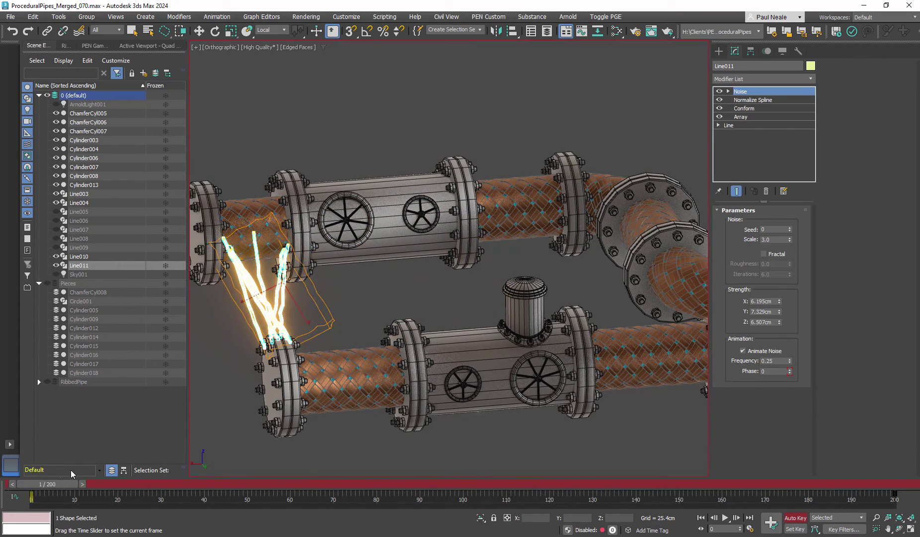
left_click_drag(79, 474, 198, 480)
middle_click_drag(412, 348, 380, 326, "alt")
scroll(299, 294, "up", 4)
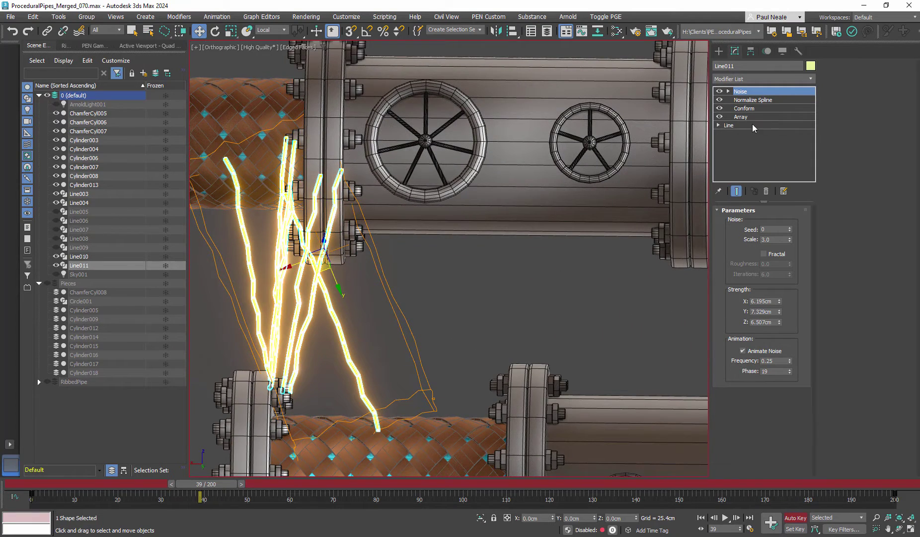
- Turn off Auto Key and reduce the base Line's rendered thickness to 0.686 cm
left_click(753, 124)
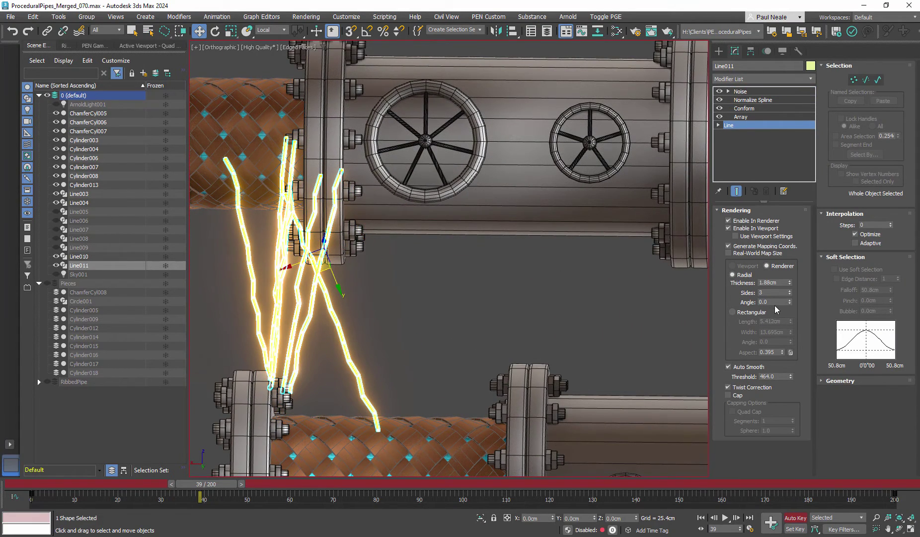
key("n")
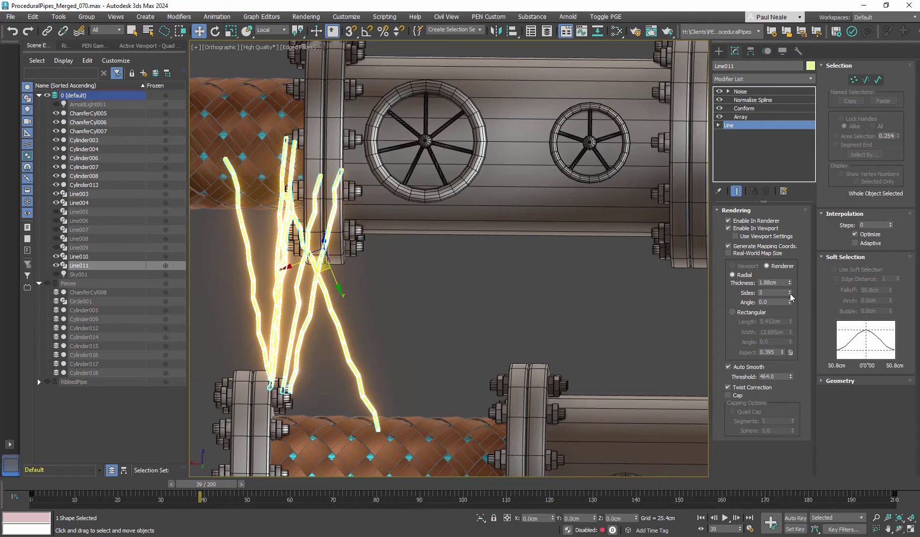
left_click_drag(790, 283, 789, 307)
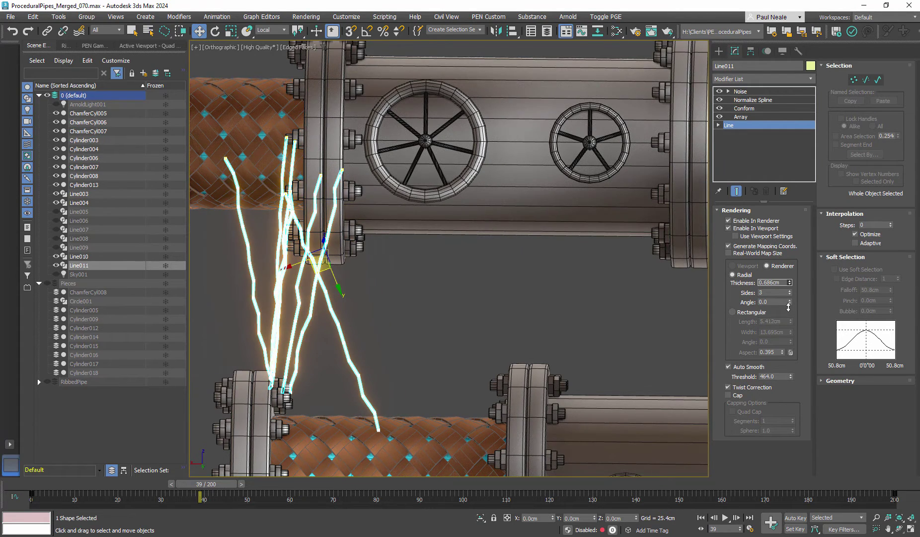
- Set the Array's randomization to scale X 32.7%, rotation X 47.2° and position X 50.292 cm
scroll(427, 295, "down", 4)
middle_click_drag(427, 295, 472, 314, "alt")
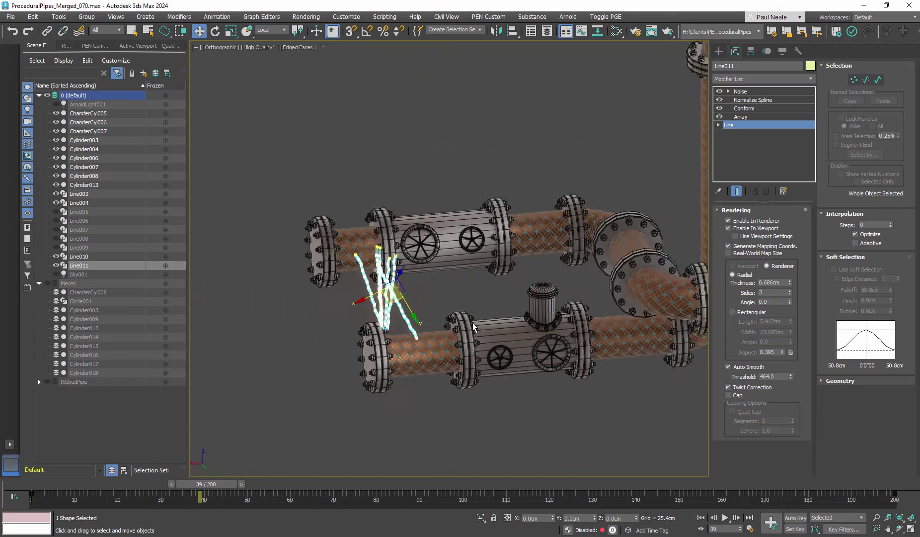
left_click(748, 116)
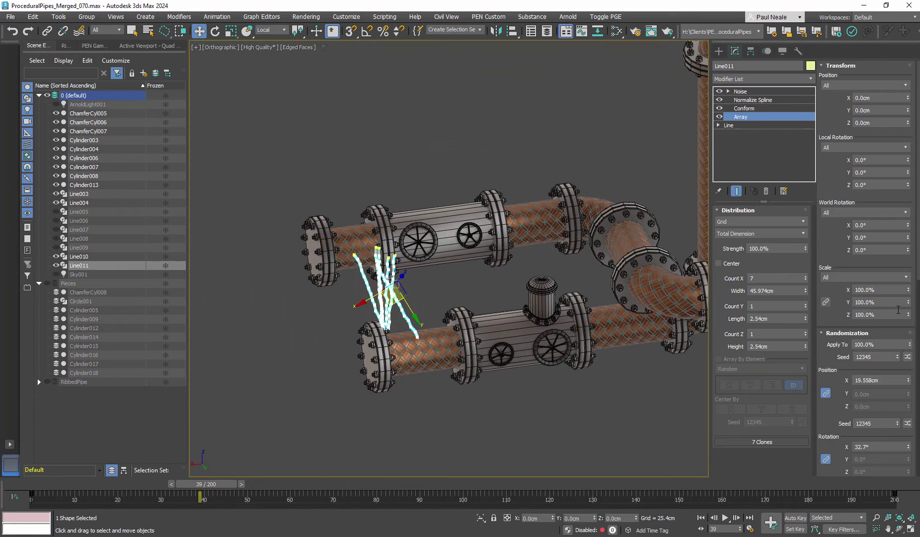
scroll(840, 338, "down", 5)
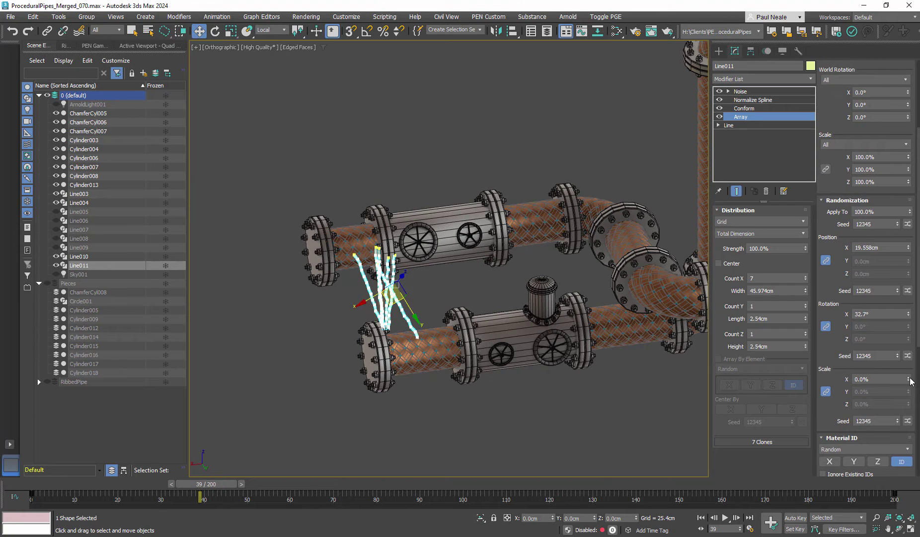
left_click_drag(909, 380, 914, 312)
left_click_drag(916, 259, 910, 247)
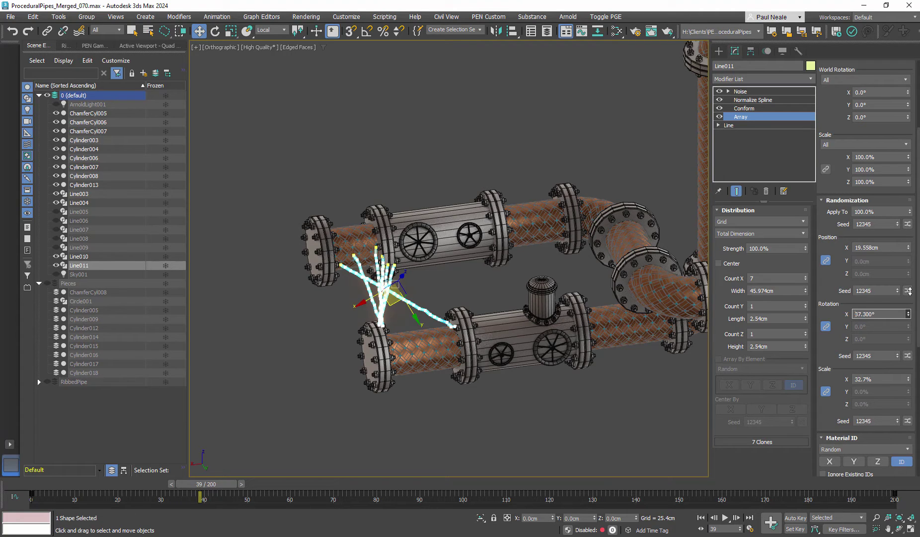
left_click_drag(911, 290, 906, 195)
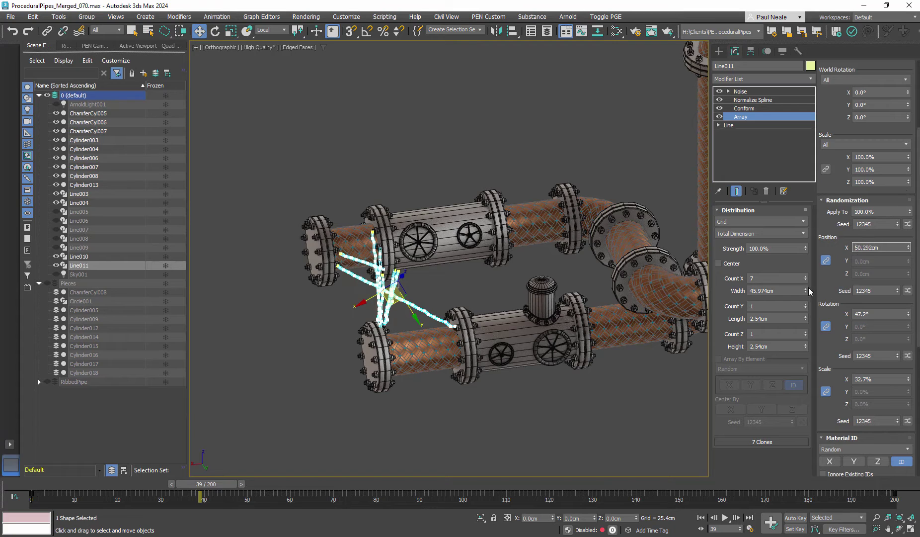
- Set the Array's width to 76.2 cm, Count Y to 4 and length to 13.208 cm
left_click_drag(806, 291, 815, 247)
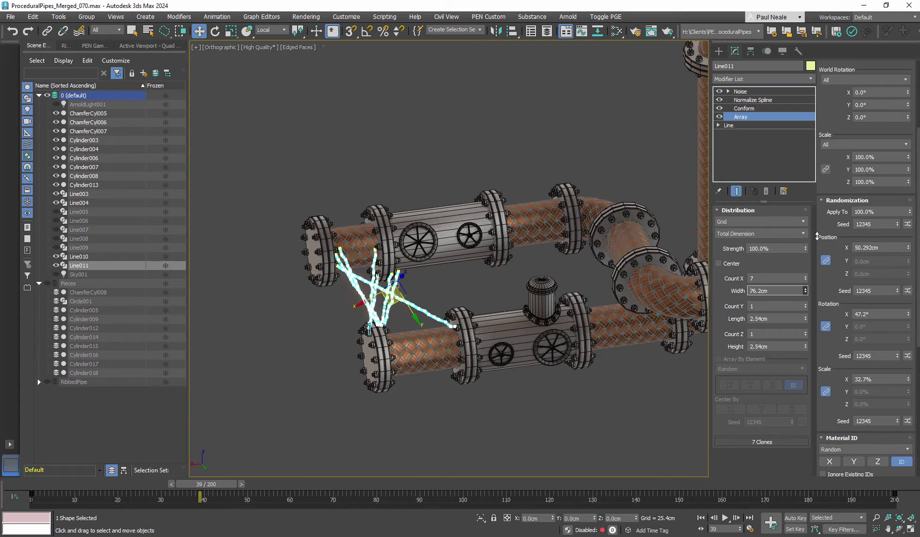
left_click_drag(806, 303, 809, 297)
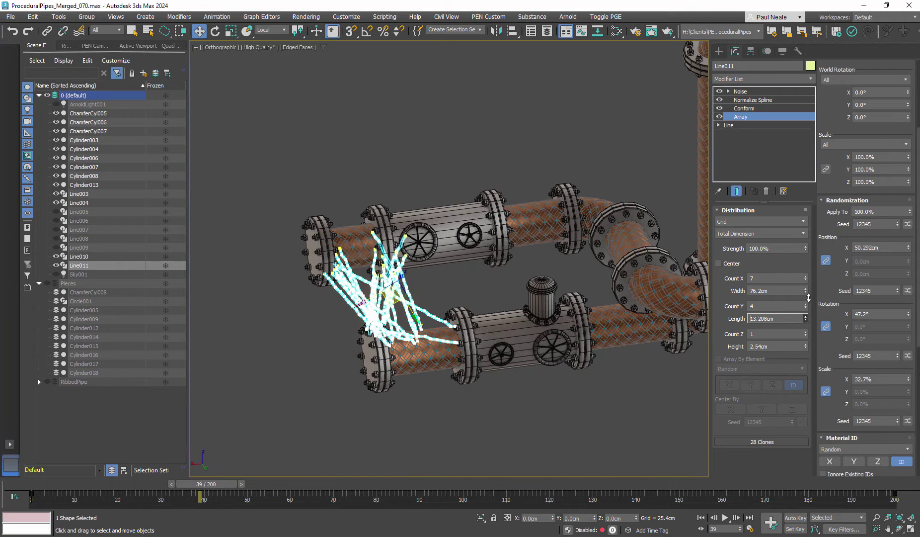
- Hide the knots in the strands' Normalize Spline modifier and deselect the strands
middle_click_drag(477, 314, 451, 298, "alt")
left_click(452, 296)
left_click(405, 314)
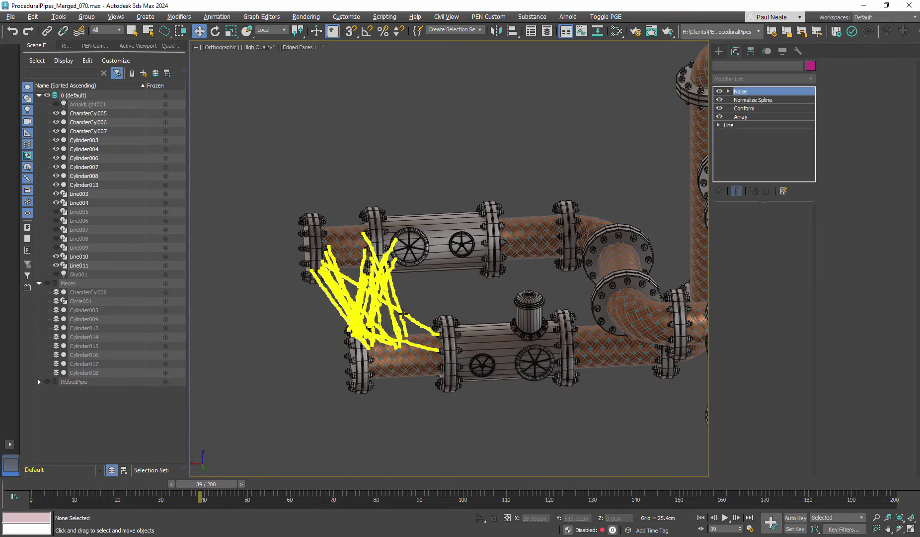
left_click(752, 100)
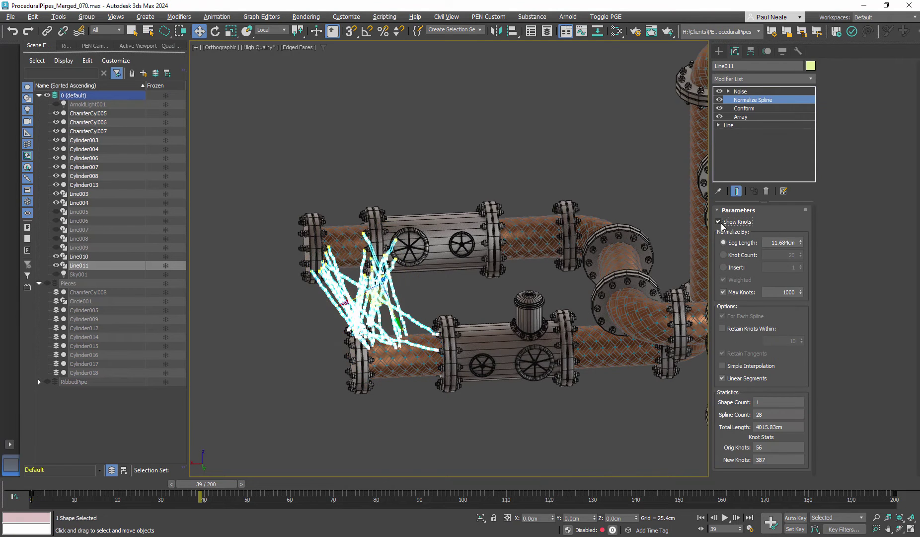
left_click(497, 288)
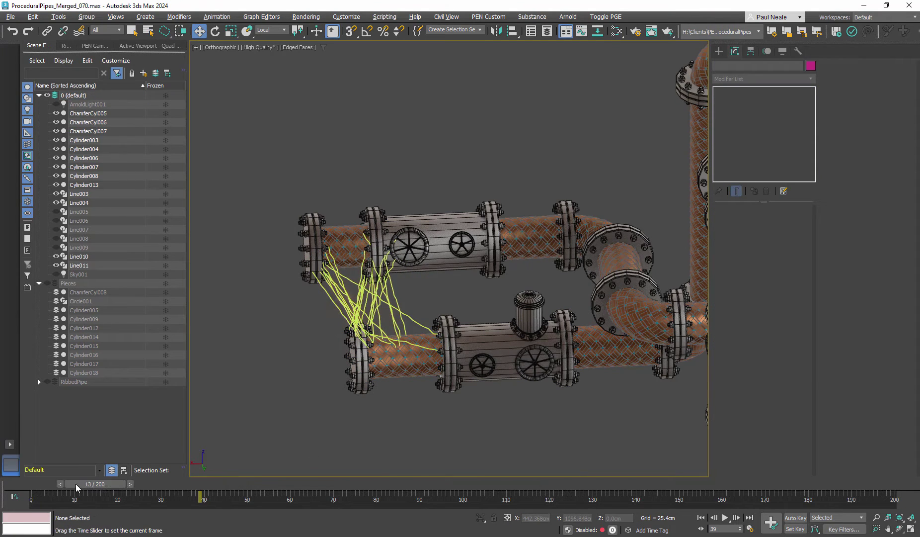
- Preview the denser strands up to frame 89 and reset the Array's Length and Count Y to their minimums
left_click_drag(54, 490, 430, 471)
left_click(422, 284)
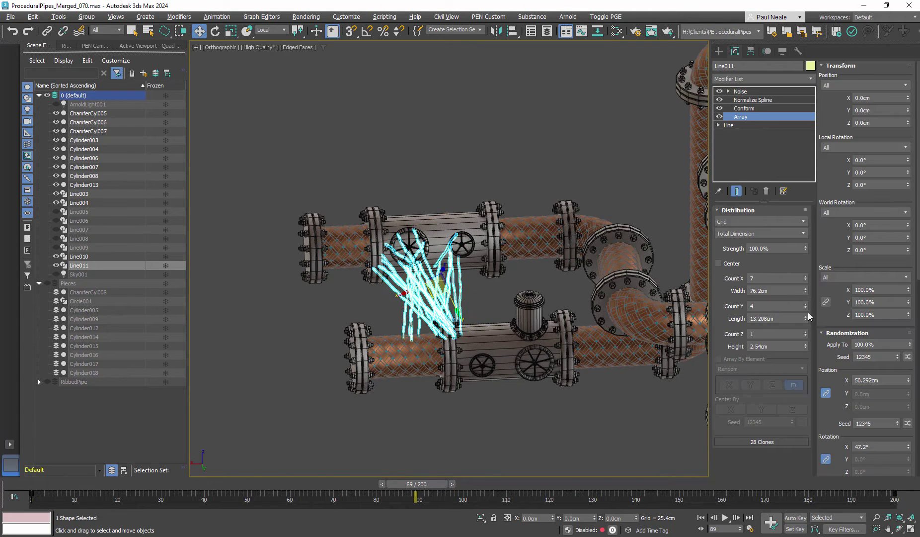
right_click(807, 319)
right_click(806, 306)
- Scrub the timeline through to frame 200 to review the lightning strands travelling over the whole pipe assembly
left_click_drag(70, 483, 379, 475)
left_click(489, 438)
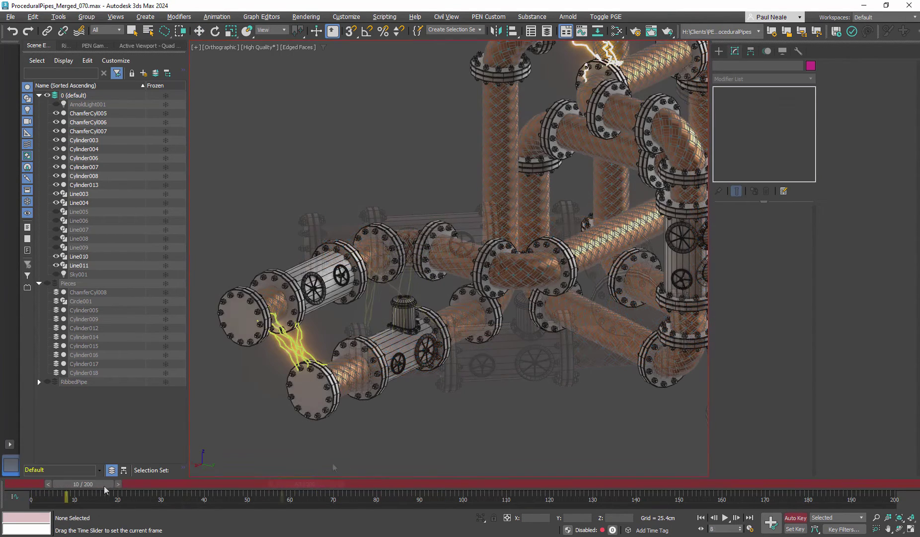
left_click_drag(103, 486, 860, 475)
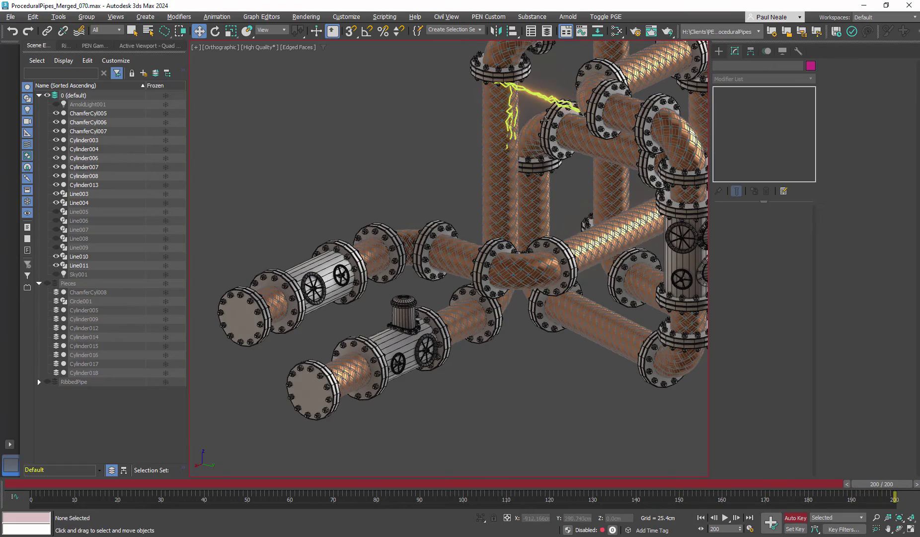
left_click(539, 94)
middle_click_drag(575, 269, 522, 376, "alt")
left_click(521, 376)
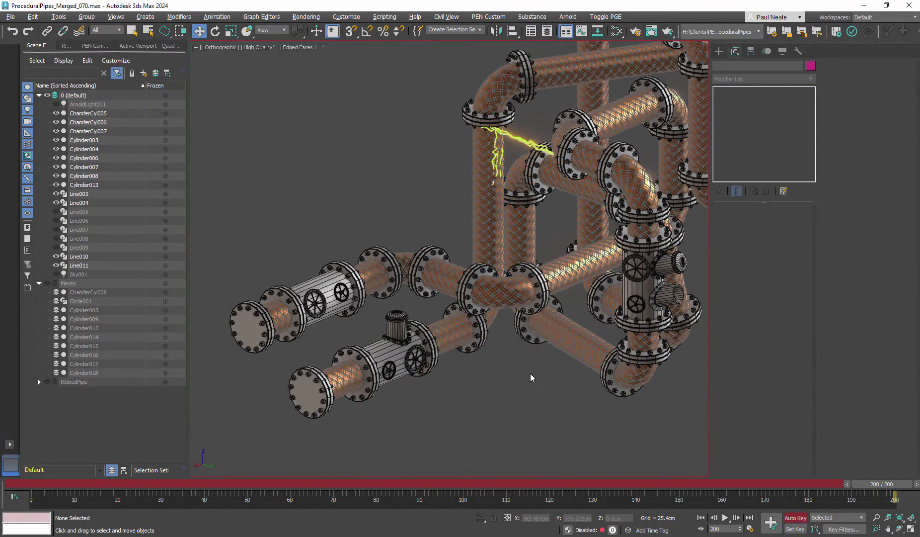